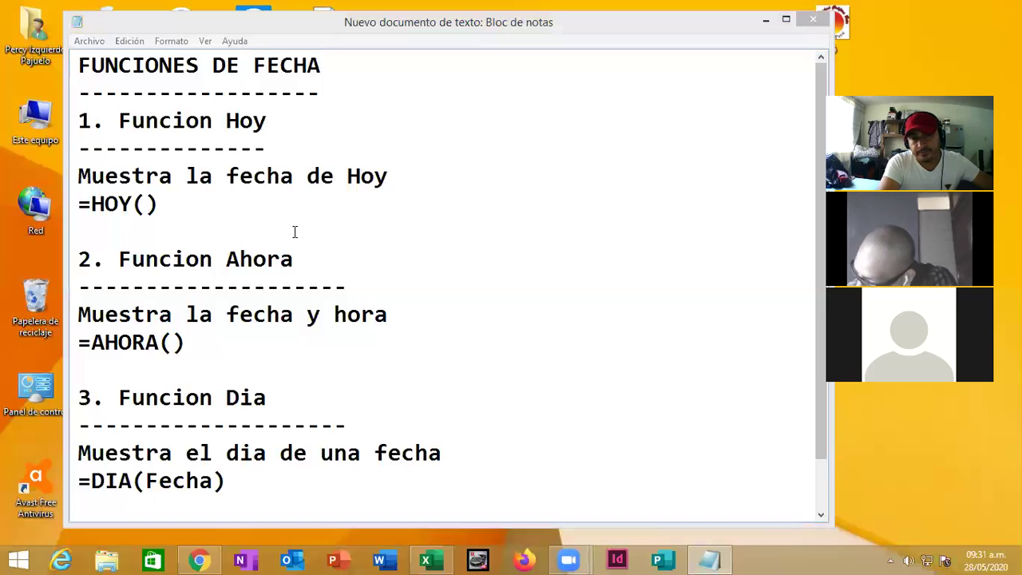
Step: Highlight the '1. Funcion Hoy' and '2. Funcion Ahora' sections in the notes to point them out
{"action": "left_click", "coordinate": [159, 204]}
{"action": "left_click_drag", "start_coordinate": [159, 204], "coordinate": [66, 142]}
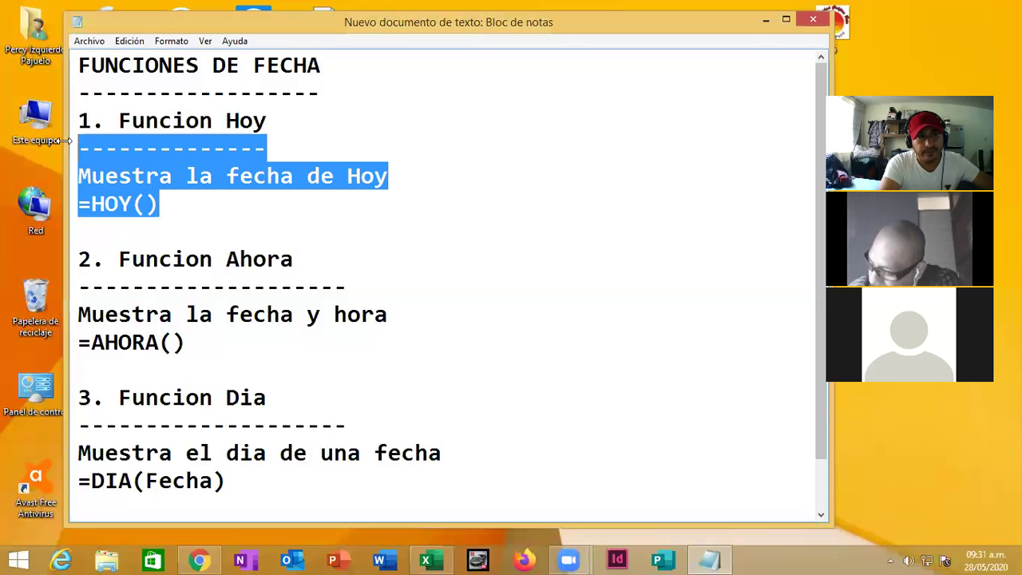
{"action": "left_click", "coordinate": [226, 343]}
{"action": "left_click_drag", "start_coordinate": [225, 343], "coordinate": [75, 257]}
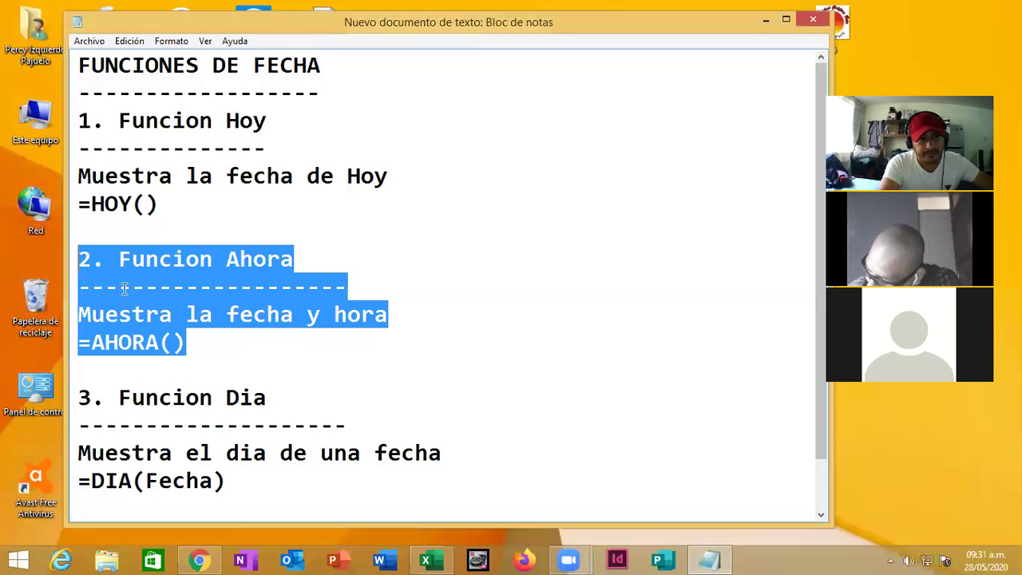
{"action": "left_click", "coordinate": [255, 364]}
{"action": "scroll", "coordinate": [271, 419], "scroll_direction": "down", "scroll_amount": 1}
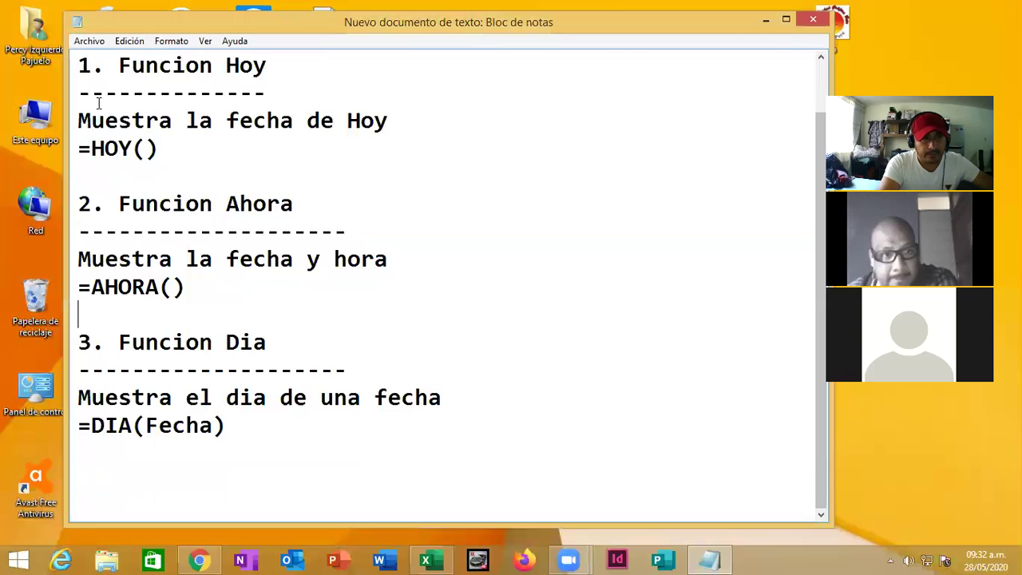
Step: Highlight the 'Muestra la fecha de Hoy' line, then the whole Ahora section
{"action": "left_click_drag", "start_coordinate": [91, 120], "coordinate": [131, 120]}
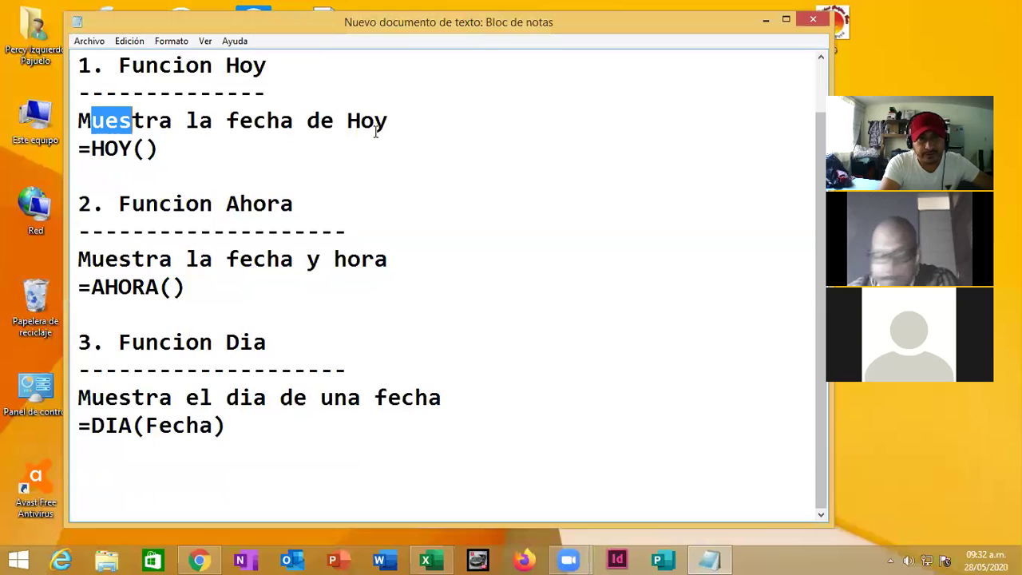
{"action": "left_click", "coordinate": [440, 122], "text": "shift"}
{"action": "left_click", "coordinate": [413, 143]}
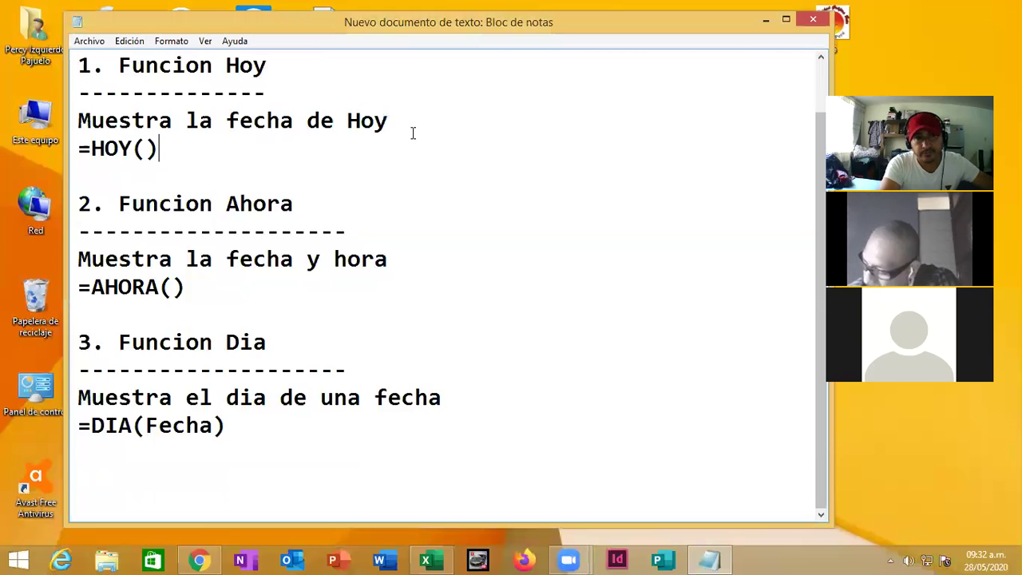
{"action": "left_click_drag", "start_coordinate": [413, 130], "coordinate": [72, 158]}
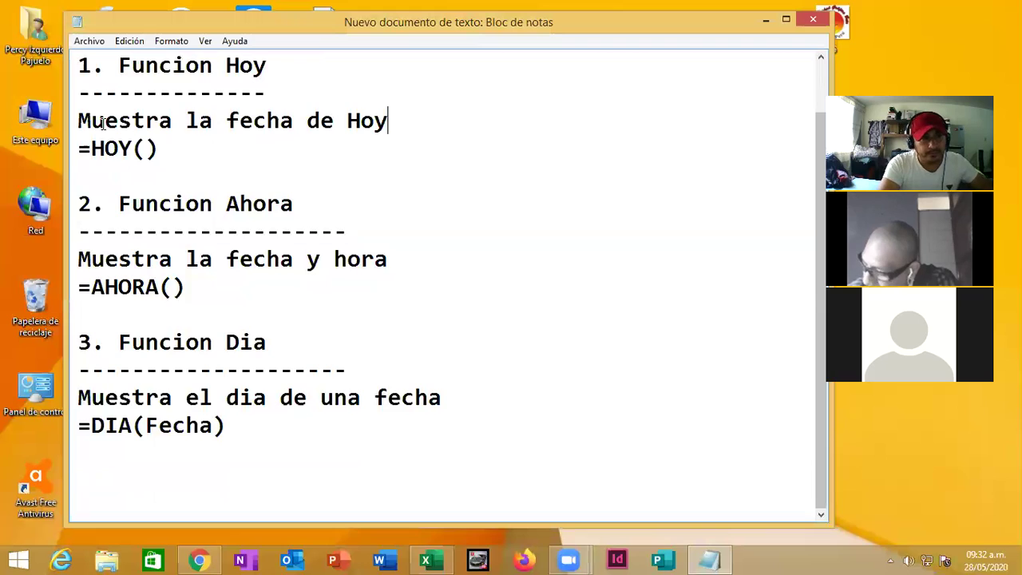
{"action": "left_click", "coordinate": [73, 158]}
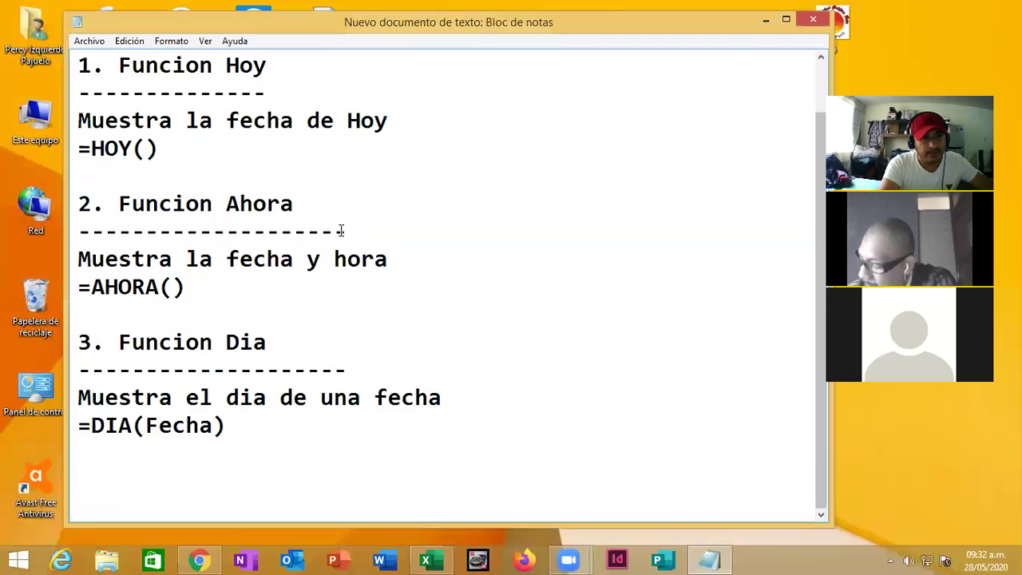
{"action": "left_click_drag", "start_coordinate": [78, 203], "coordinate": [470, 289]}
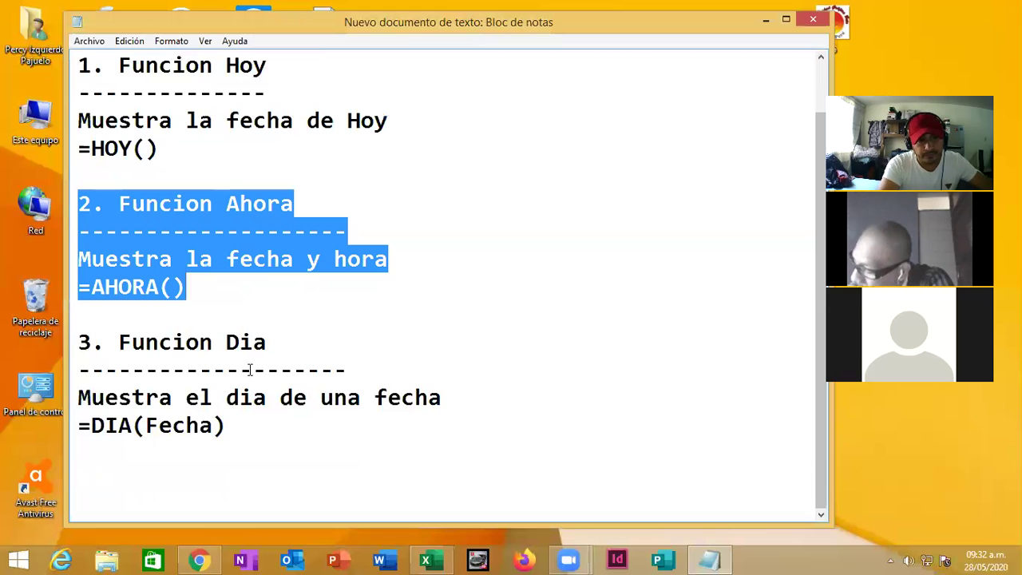
{"action": "left_click", "coordinate": [243, 447]}
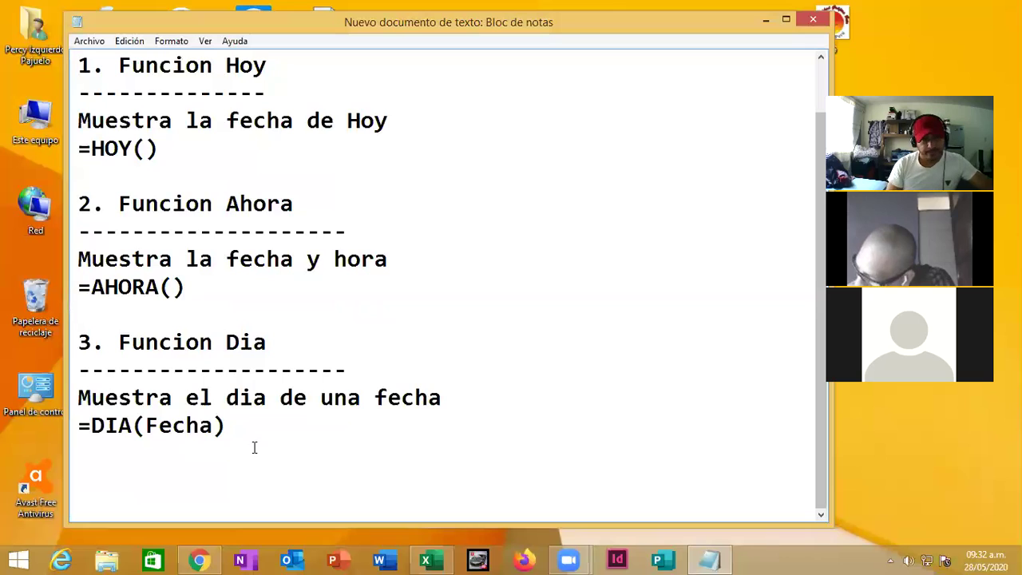
Step: Add '4. Funcion Mes' with a dashed underline and 'Muestra el mes de una fecha', then begin '5. Funcion año'
{"action": "key", "text": "Return"}
{"action": "key", "text": "Return"}
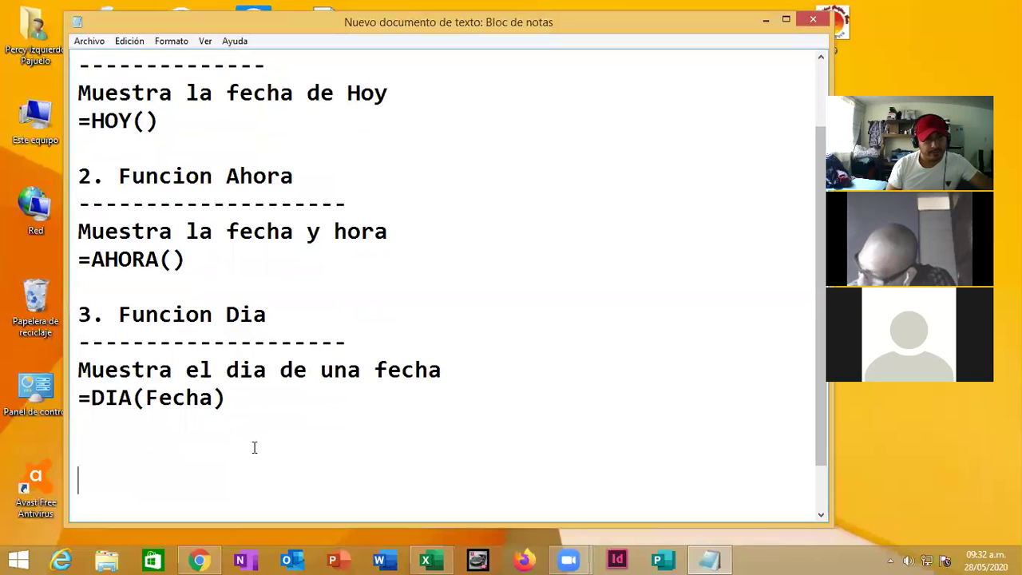
{"action": "left_click", "coordinate": [254, 447]}
{"action": "scroll", "coordinate": [254, 447], "scroll_direction": "down", "scroll_amount": 1}
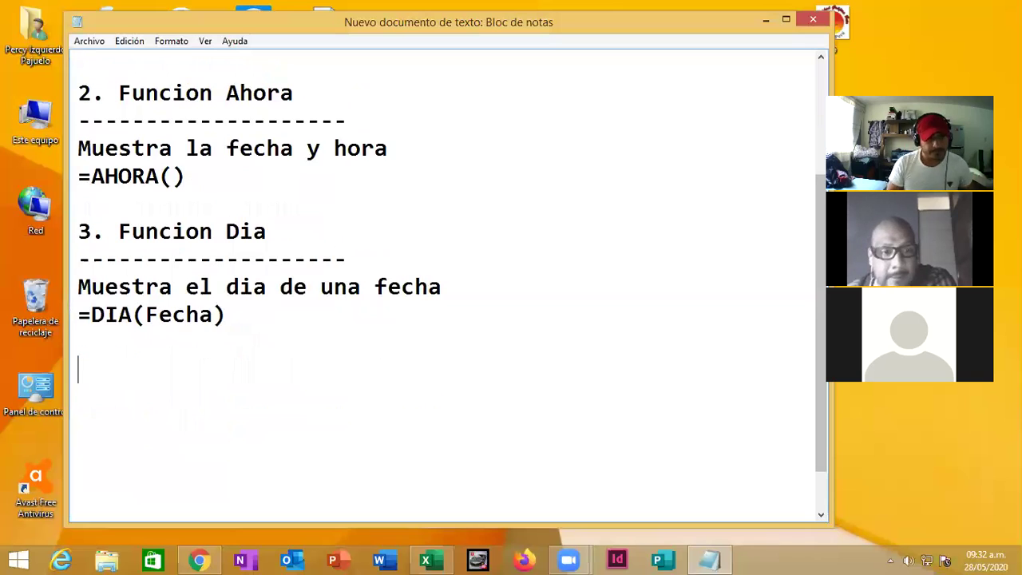
{"action": "type", "text": "4."}
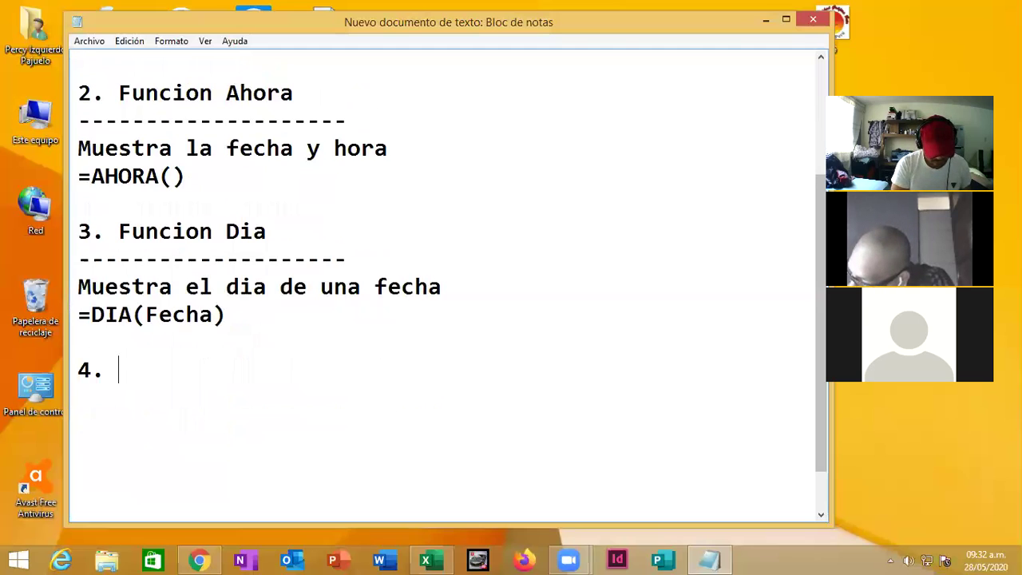
{"action": "type", "text": " F"}
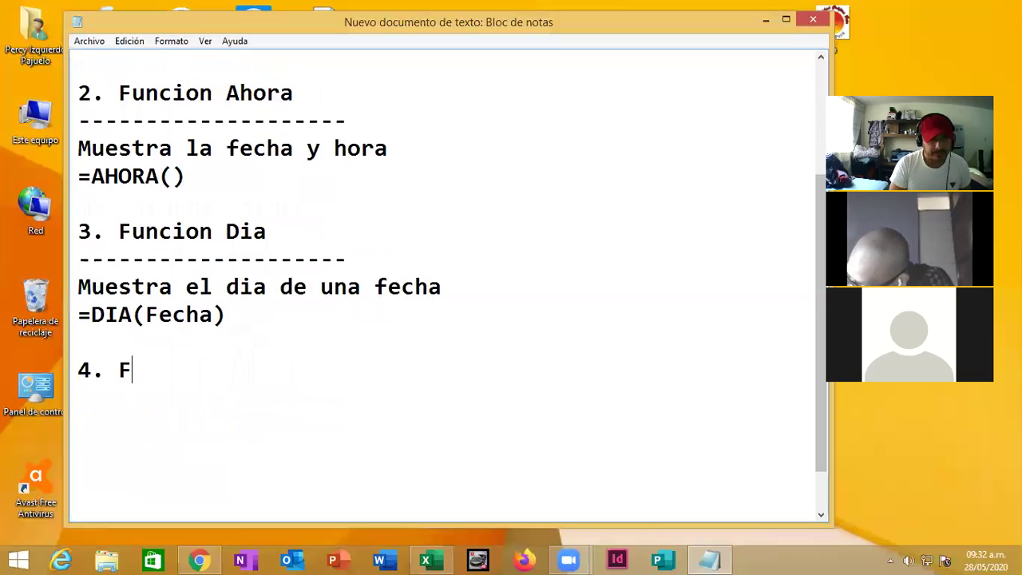
{"action": "type", "text": "uncion M"}
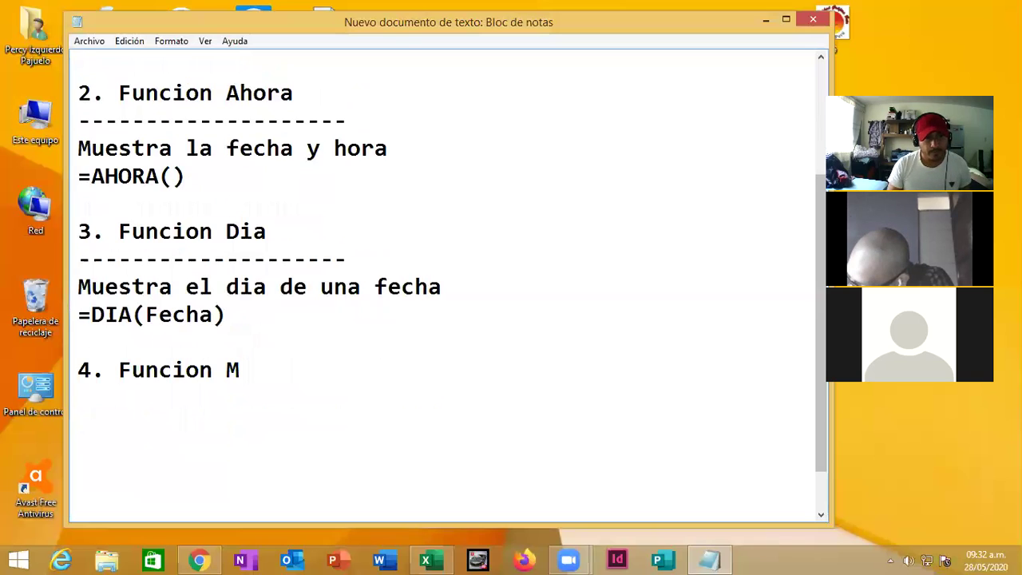
{"action": "type", "text": "es"}
{"action": "key", "text": "Return"}
{"action": "type", "text": "------------------"}
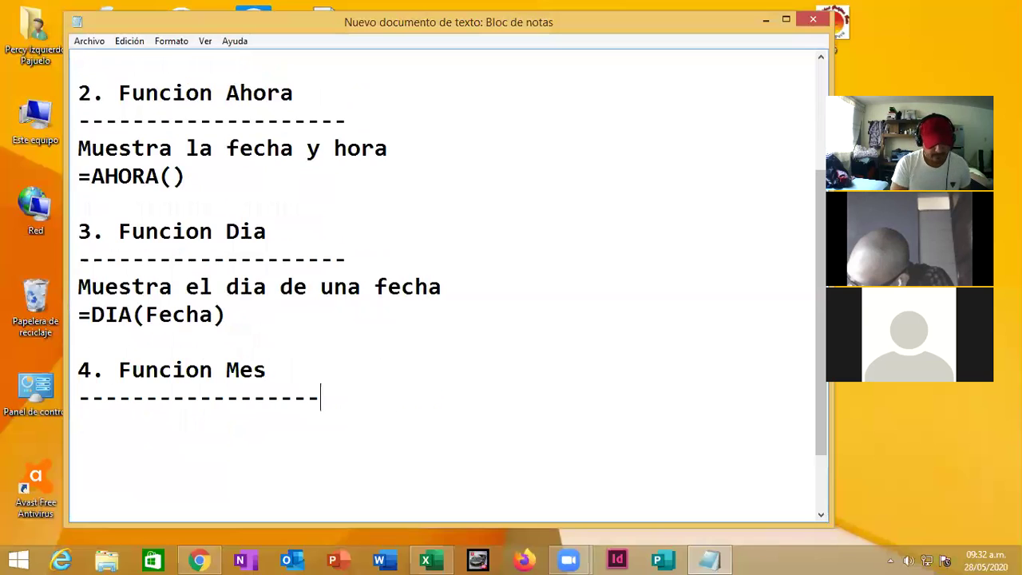
{"action": "type", "text": "----"}
{"action": "key", "text": "Return"}
{"action": "type", "text": "Mu"}
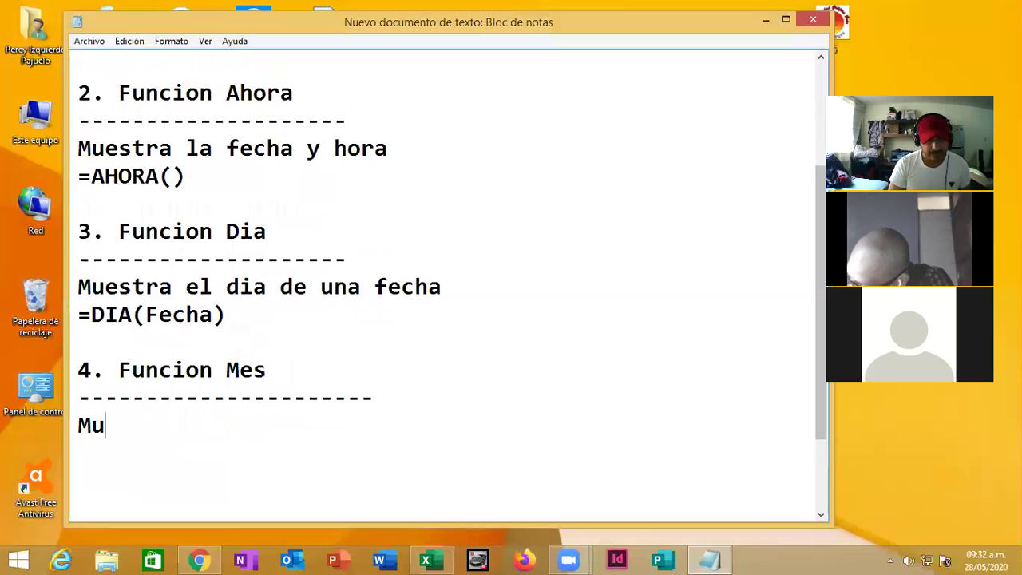
{"action": "type", "text": "estra el mes d"}
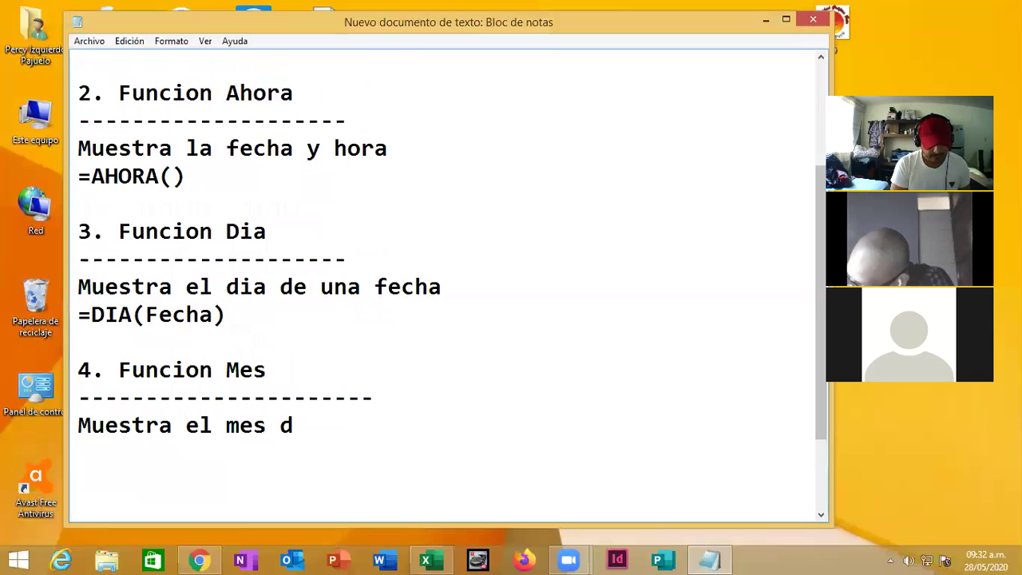
{"action": "type", "text": "e una fecha"}
{"action": "key", "text": "Return"}
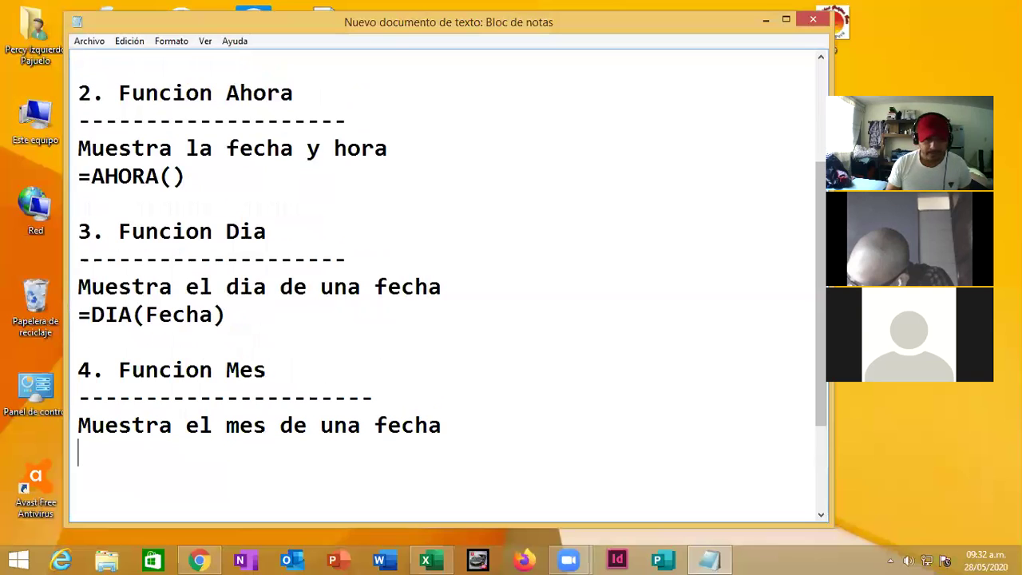
{"action": "key", "text": "Return"}
{"action": "type", "text": "5. "}
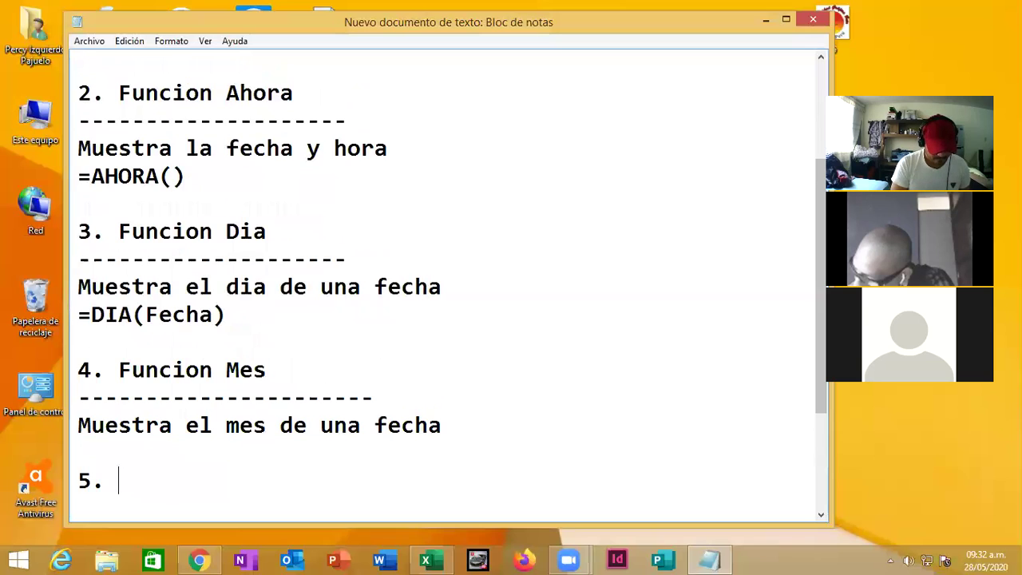
{"action": "type", "text": "Funcion "}
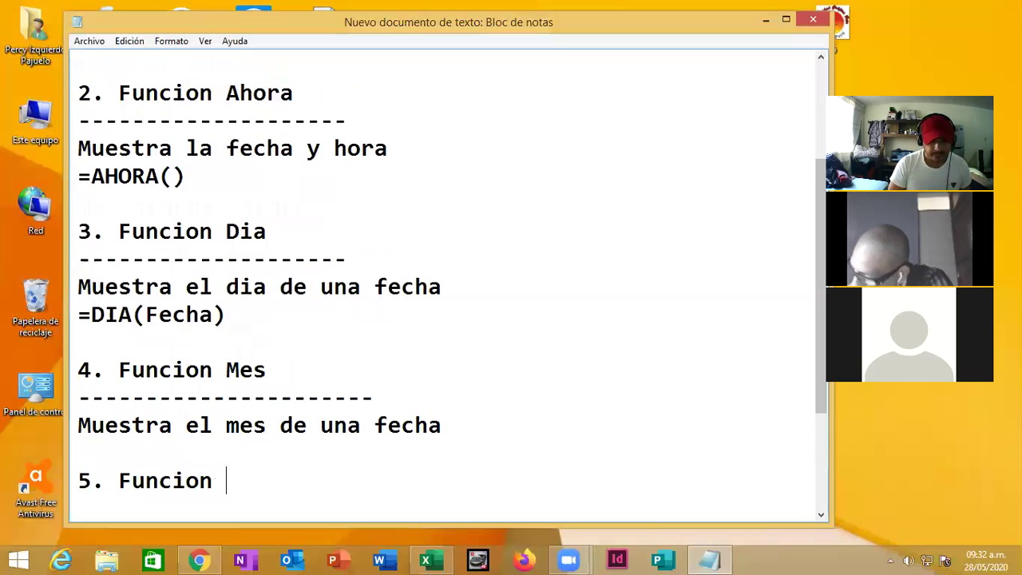
{"action": "type", "text": "año"}
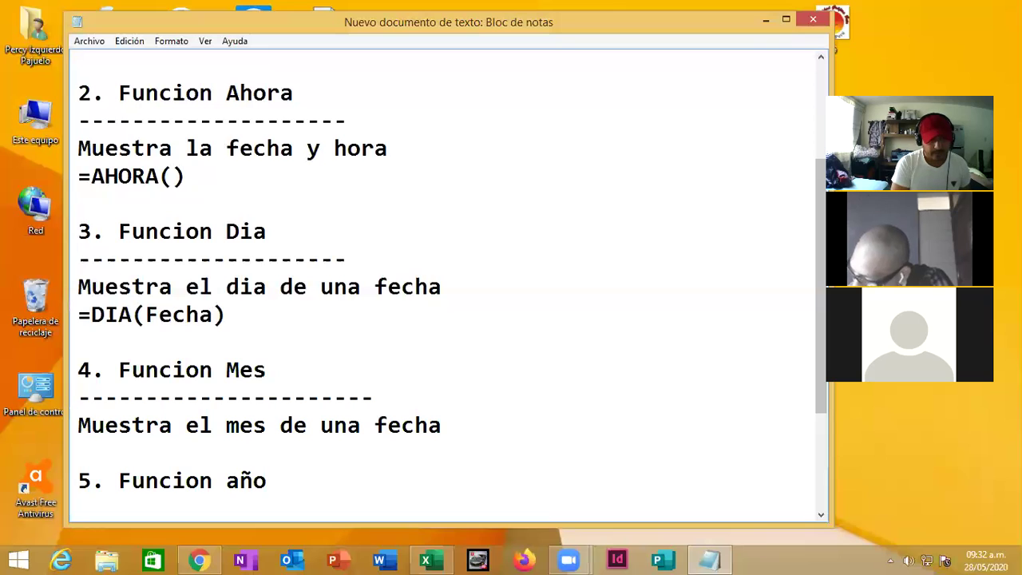
Step: Capitalize the heading to '5. Funcion Año' and underline it with dashes
{"action": "key", "text": "Left"}
{"action": "key", "text": "Left"}
{"action": "key", "text": "BackSpace"}
{"action": "type", "text": "A"}
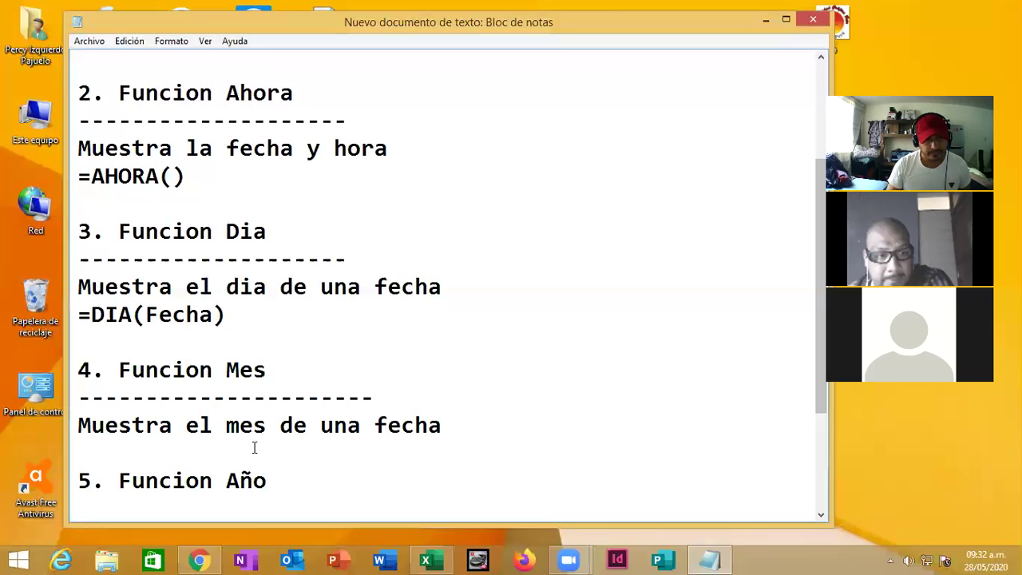
{"action": "key", "text": "End"}
{"action": "key", "text": "Return"}
{"action": "type", "text": "-"}
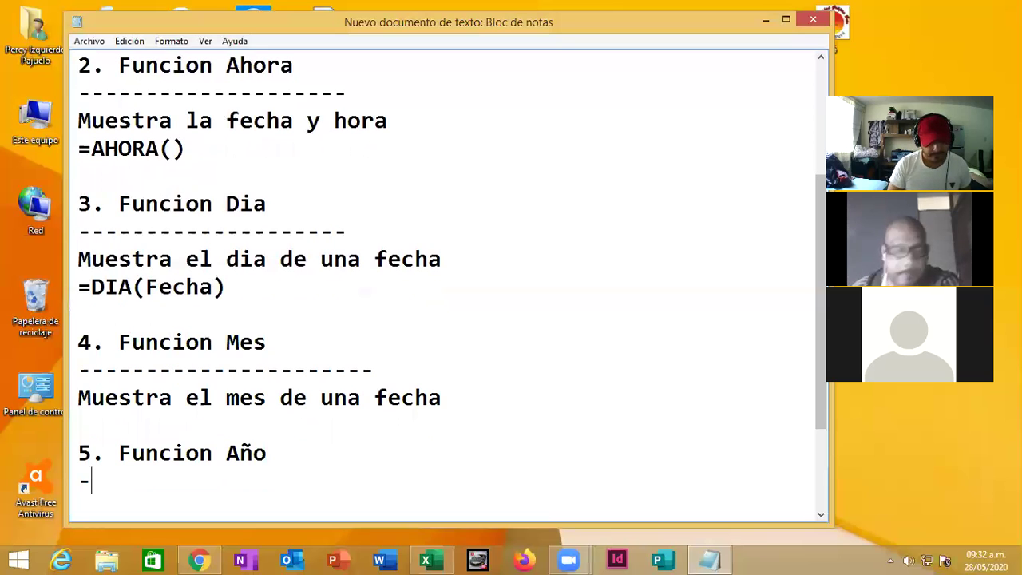
{"action": "type", "text": "---------------"}
{"action": "key", "text": "Return"}
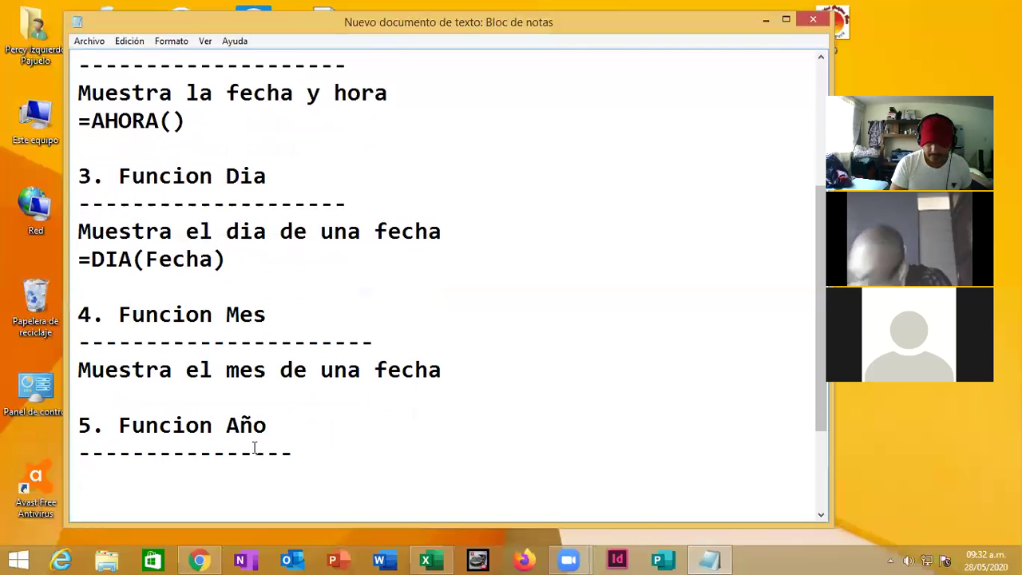
Step: Add =MES(Fecha) on a new line below the Mes description
{"action": "key", "text": "Up"}
{"action": "key", "text": "Up"}
{"action": "key", "text": "Up"}
{"action": "key", "text": "End"}
{"action": "key", "text": "Return"}
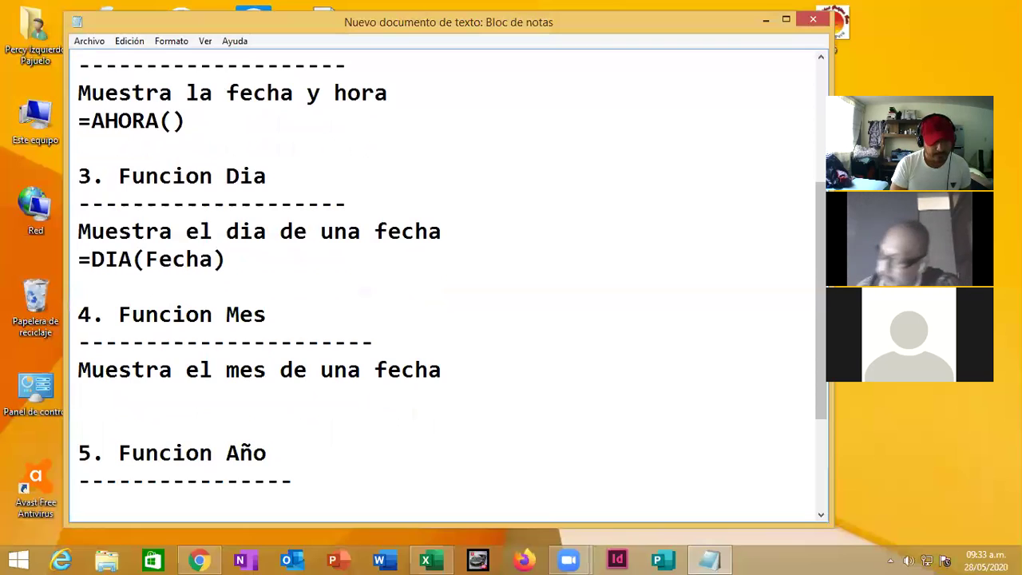
{"action": "type", "text": "="}
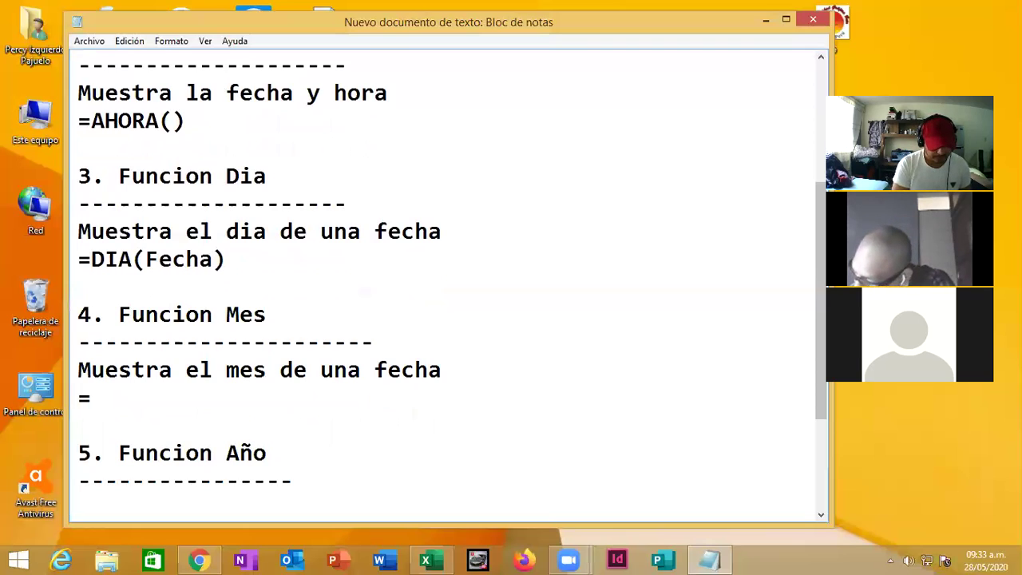
{"action": "type", "text": "MES(Fec"}
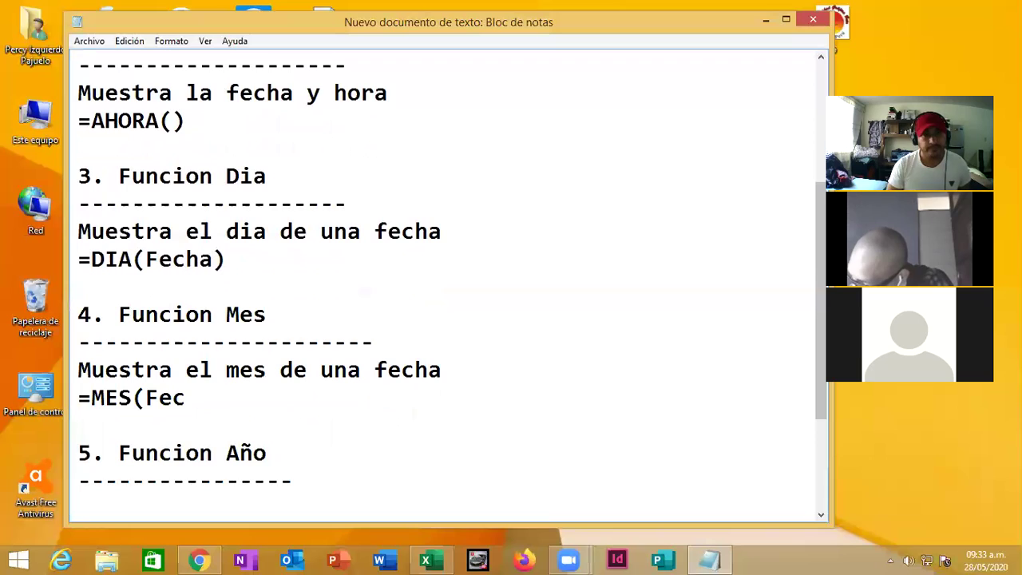
{"action": "type", "text": "ha)"}
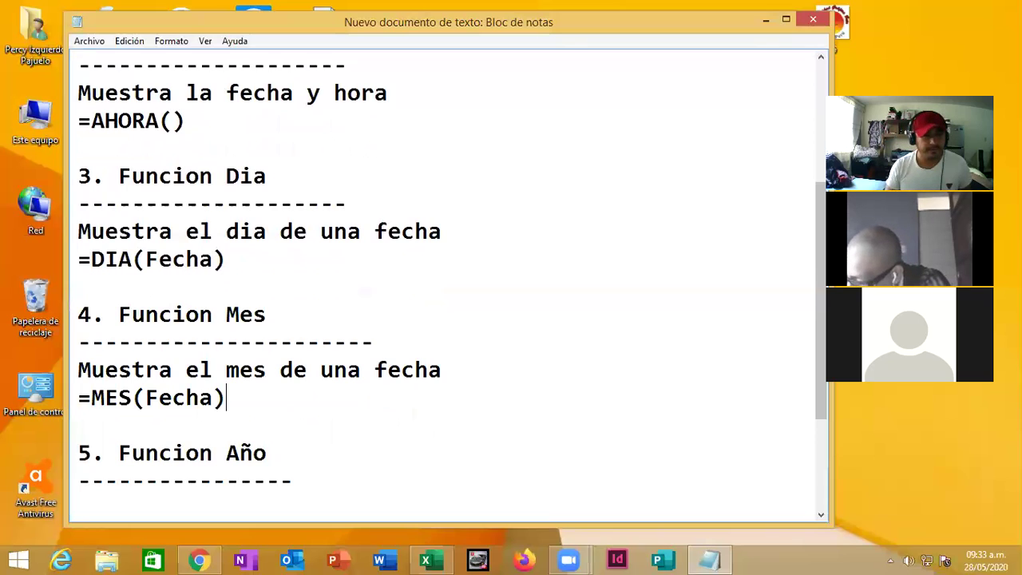
Step: Type =AÑO(Fecha) below the Año heading's dashes
{"action": "key", "text": "Down"}
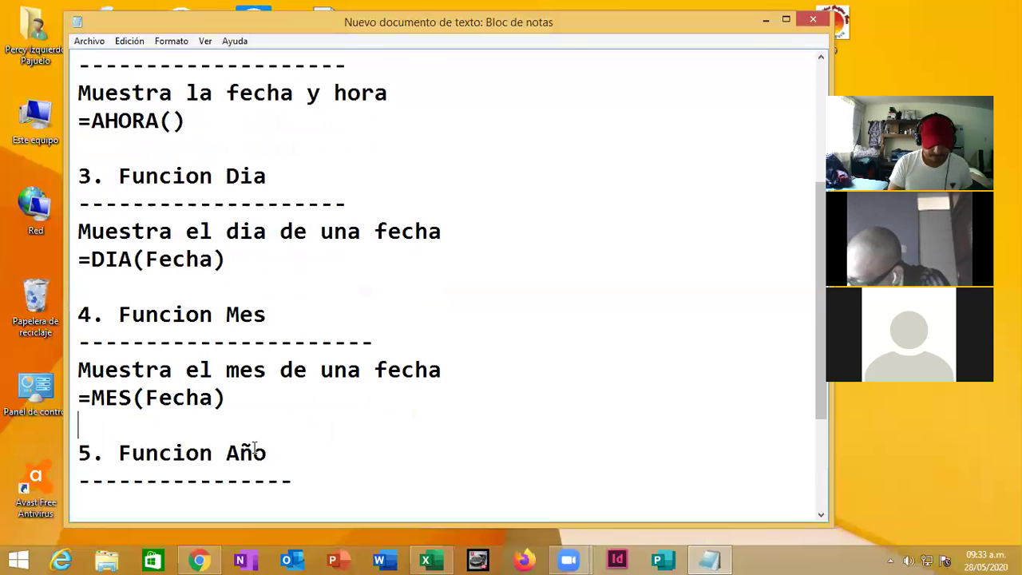
{"action": "key", "text": "Down"}
{"action": "key", "text": "Down"}
{"action": "key", "text": "Down"}
{"action": "type", "text": "="}
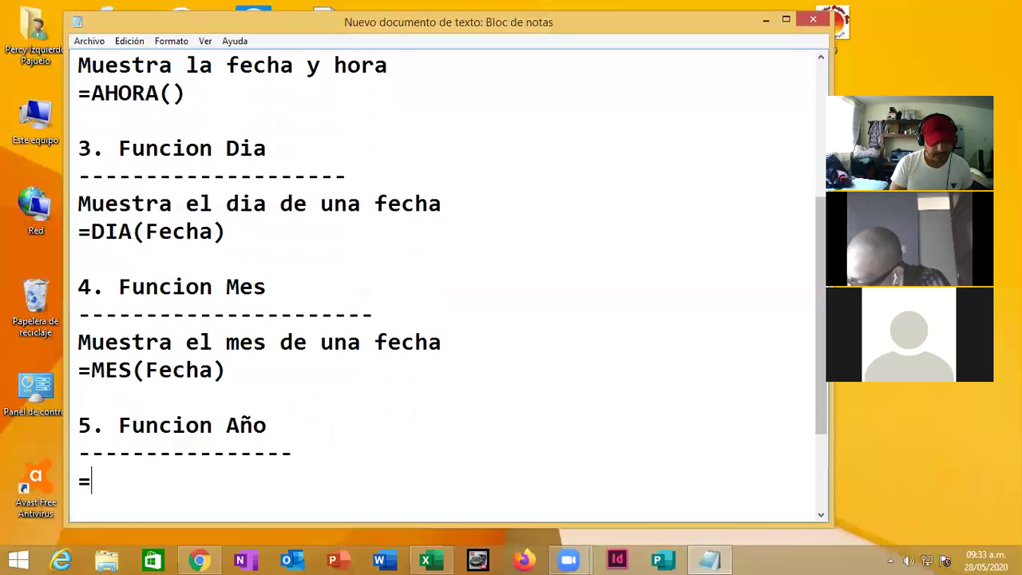
{"action": "type", "text": "añ"}
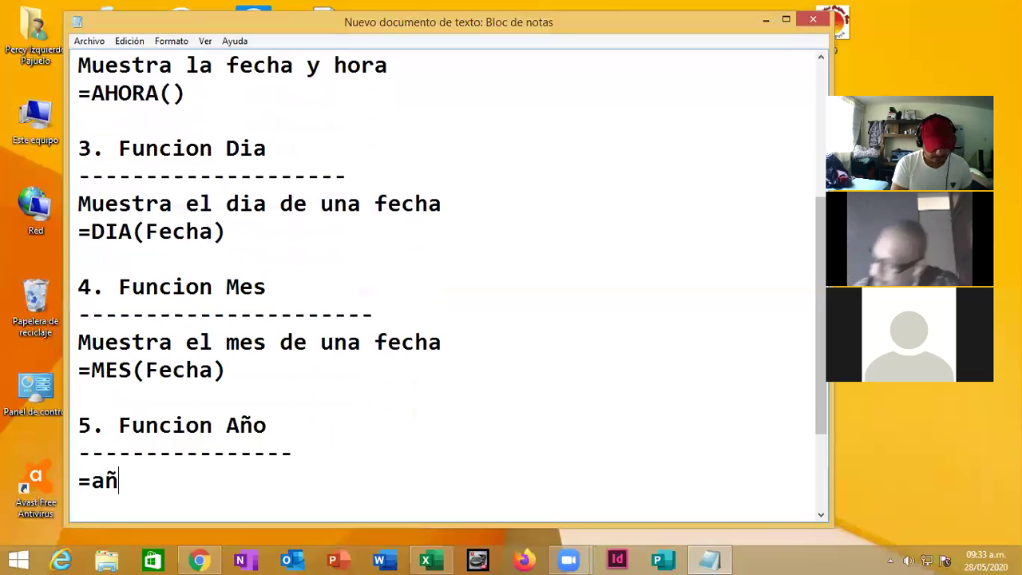
{"action": "key", "text": "BackSpace"}
{"action": "key", "text": "BackSpace"}
{"action": "type", "text": "AÑO(Fec"}
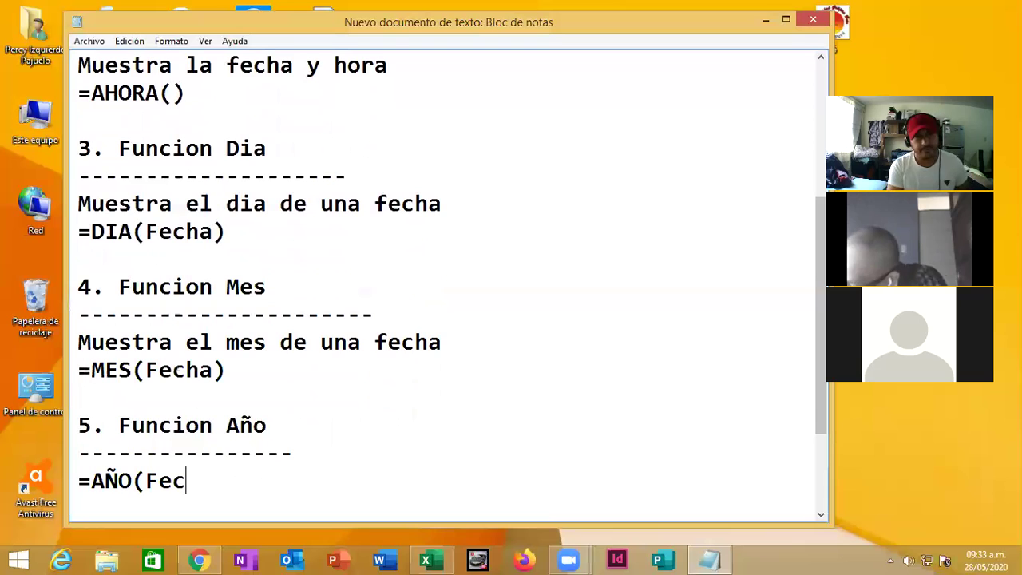
{"action": "type", "text": "ha)"}
Step: Put 'Muestra el año de una fecha' before =AÑO(Fecha) and maximize the Notepad window
{"action": "key", "text": "Up"}
{"action": "key", "text": "Down"}
{"action": "key", "text": "shift+Home"}
{"action": "key", "text": "BackSpace"}
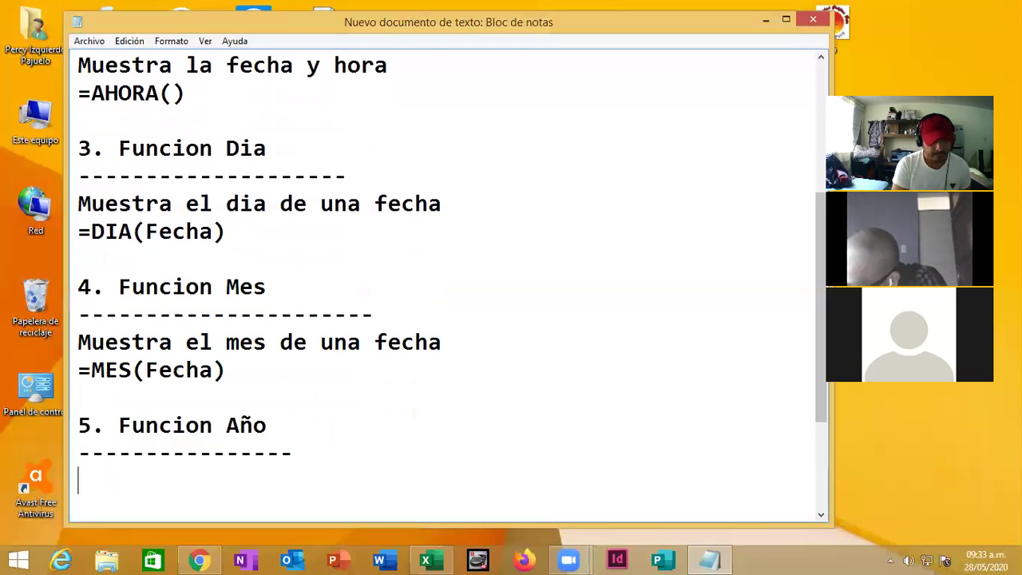
{"action": "type", "text": "Muest"}
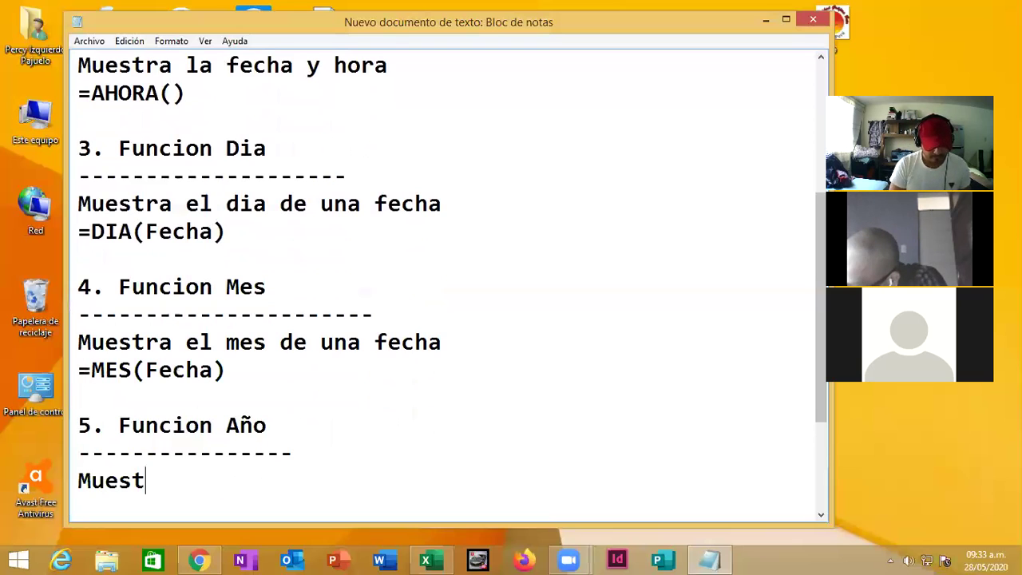
{"action": "type", "text": "ra el año de una "}
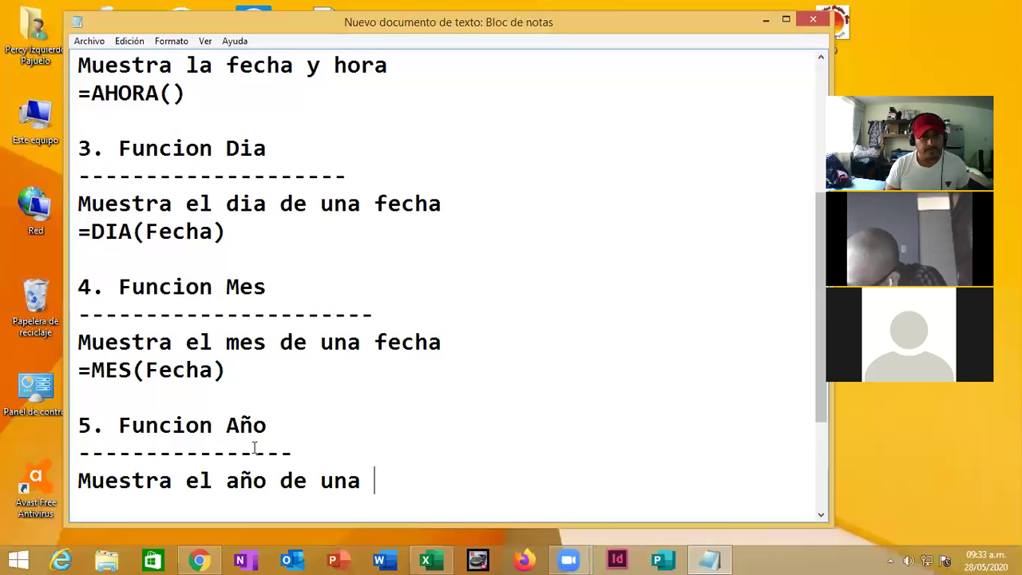
{"action": "type", "text": "fecha"}
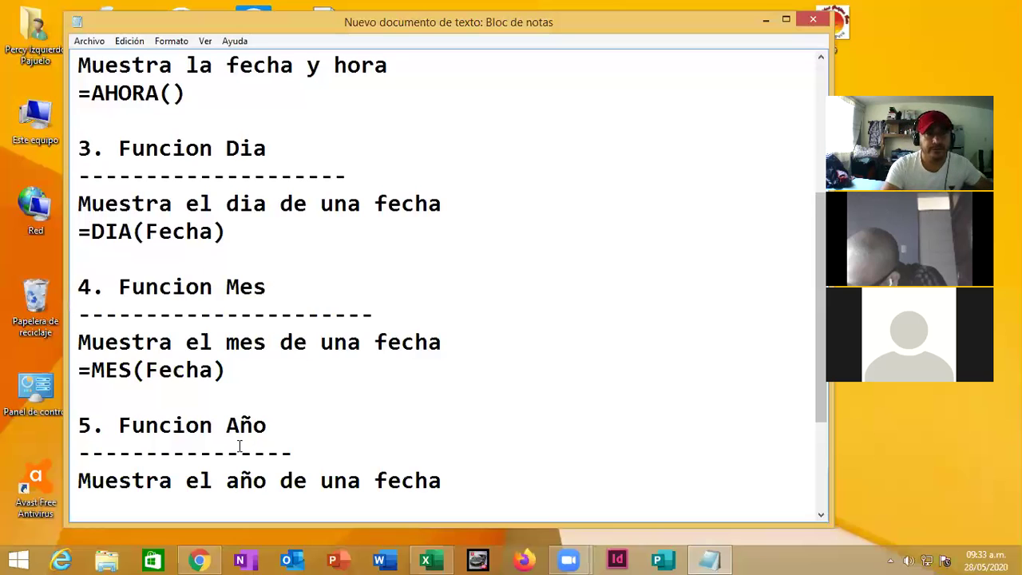
{"action": "key", "text": "Return"}
{"action": "type", "text": "=AÑO(Fecha)"}
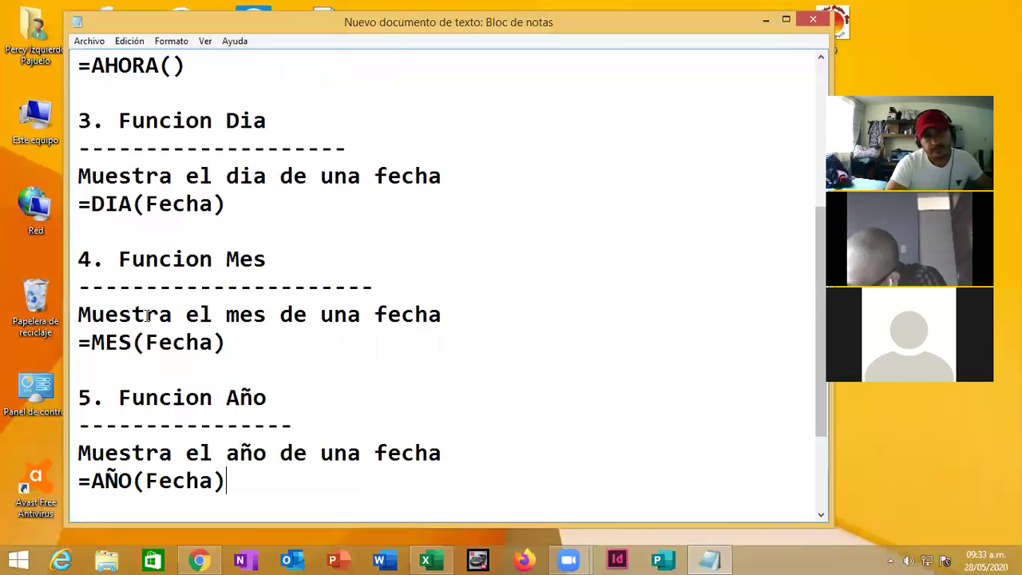
{"action": "key", "text": "super+Up"}
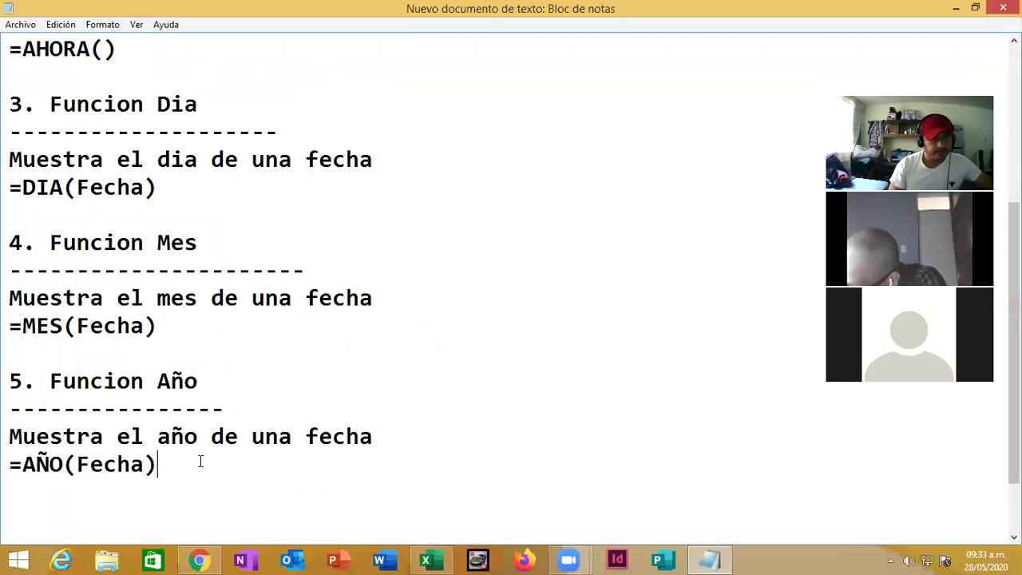
Step: Add '6. Funcion Fecha' with dashes and 'Convierte en fecha tres numeros que representan año, mes, dia'
{"action": "key", "text": "Return"}
{"action": "key", "text": "Return"}
{"action": "type", "text": "6. "}
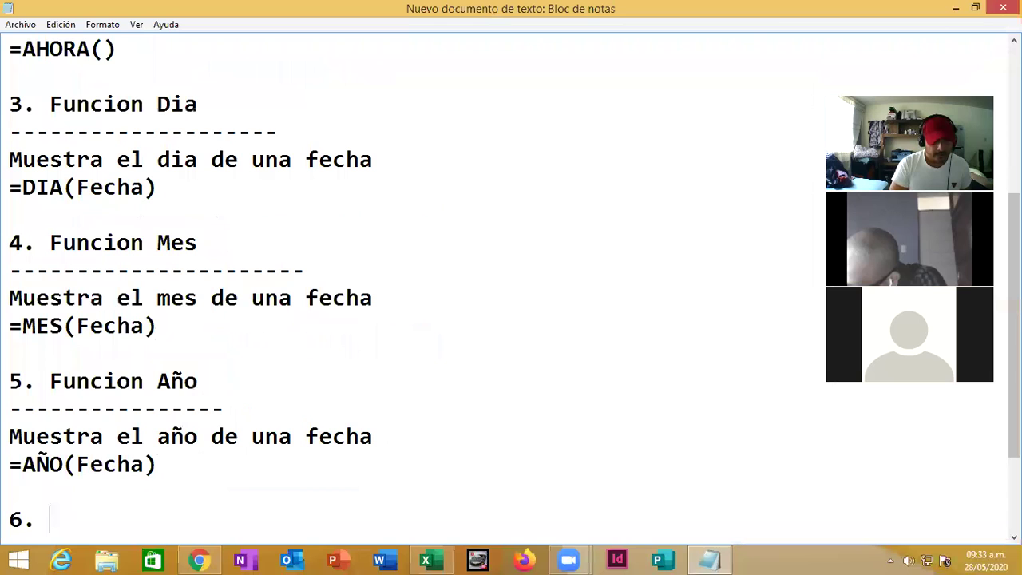
{"action": "type", "text": "Funcion"}
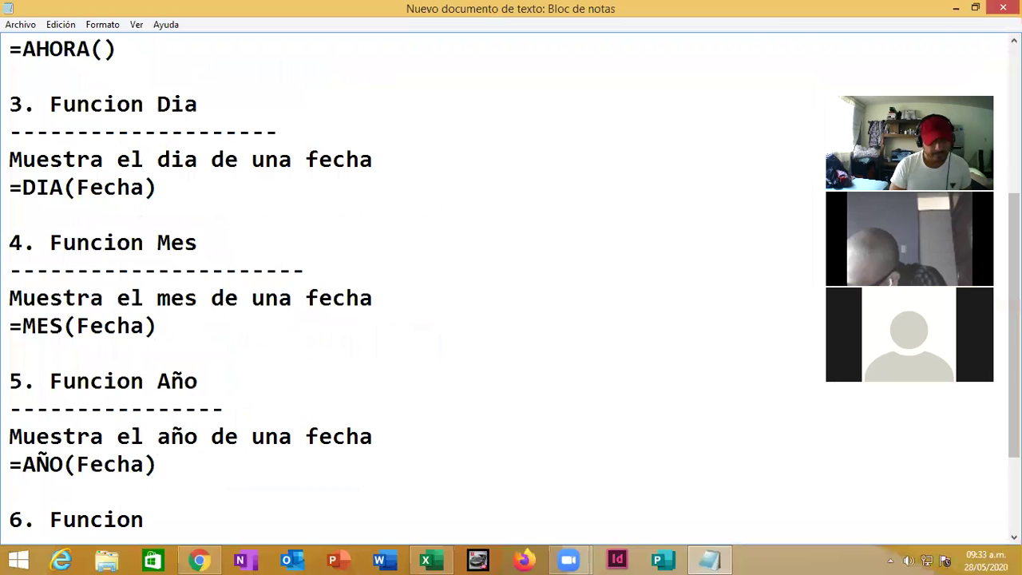
{"action": "type", "text": " Fecha"}
{"action": "key", "text": "Return"}
{"action": "type", "text": "-"}
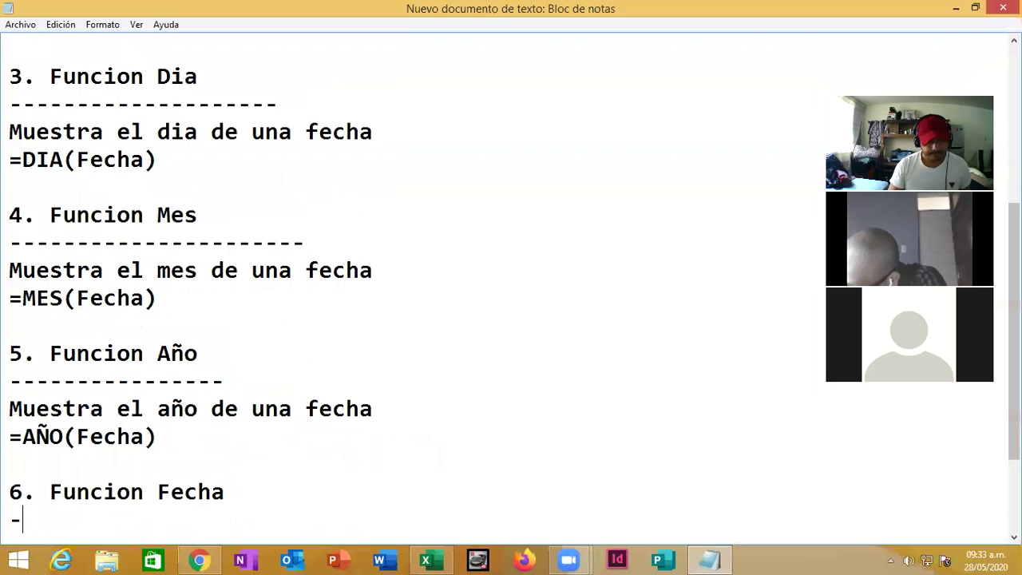
{"action": "type", "text": "------------------"}
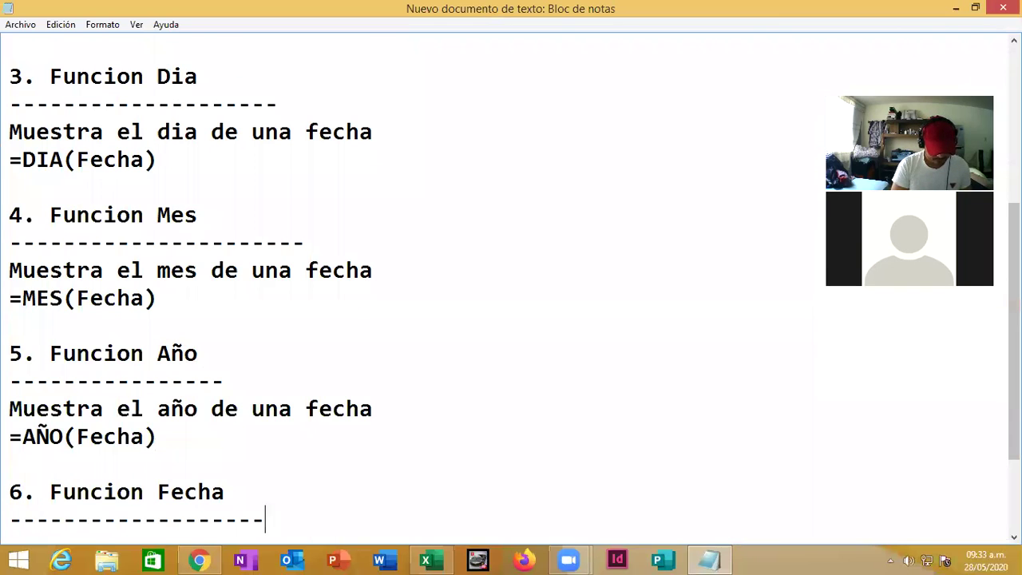
{"action": "key", "text": "Return"}
{"action": "type", "text": "Convierte en fech"}
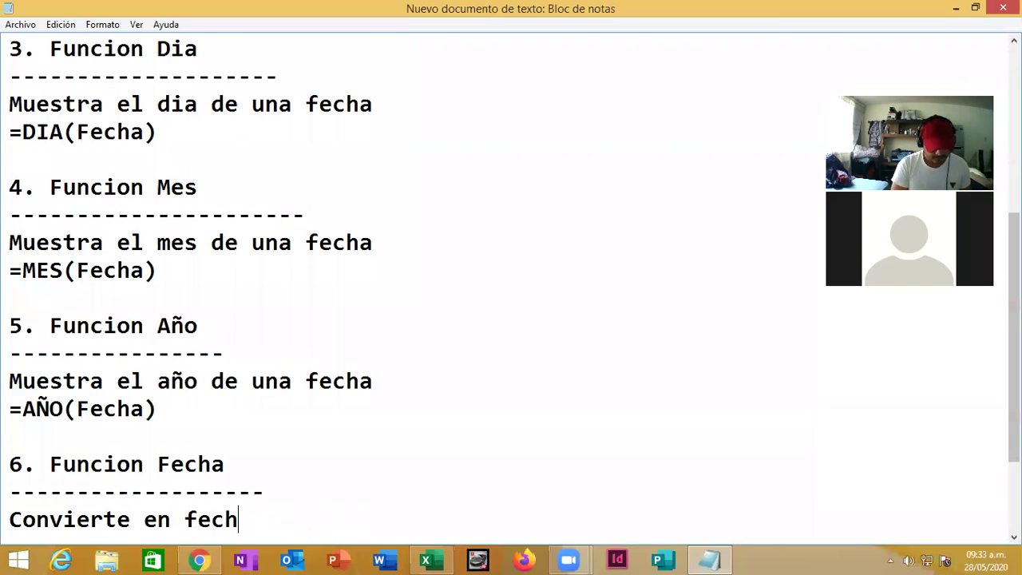
{"action": "type", "text": "a tres "}
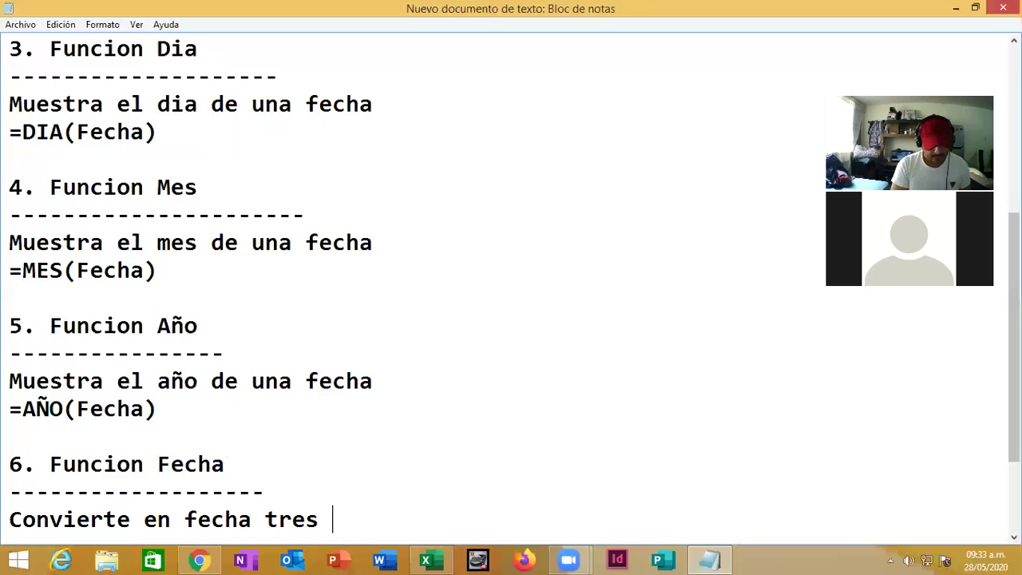
{"action": "type", "text": "numeros que re"}
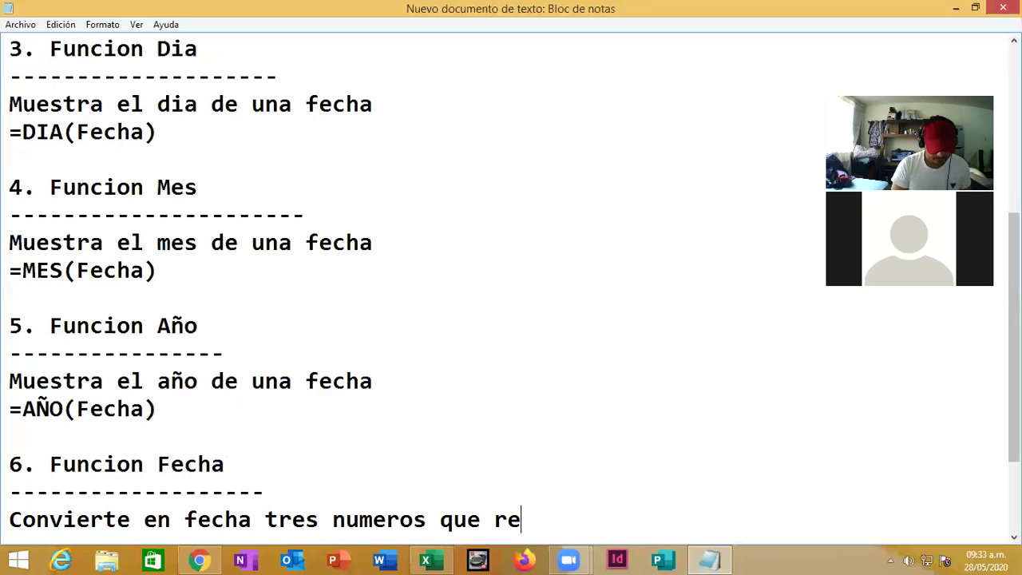
{"action": "type", "text": "pre"}
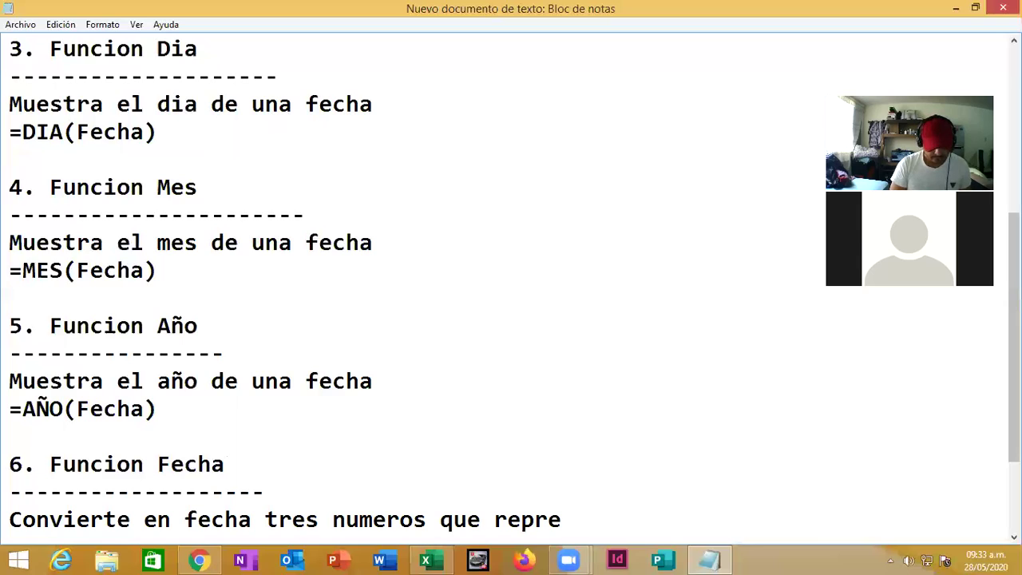
{"action": "type", "text": "sentan"}
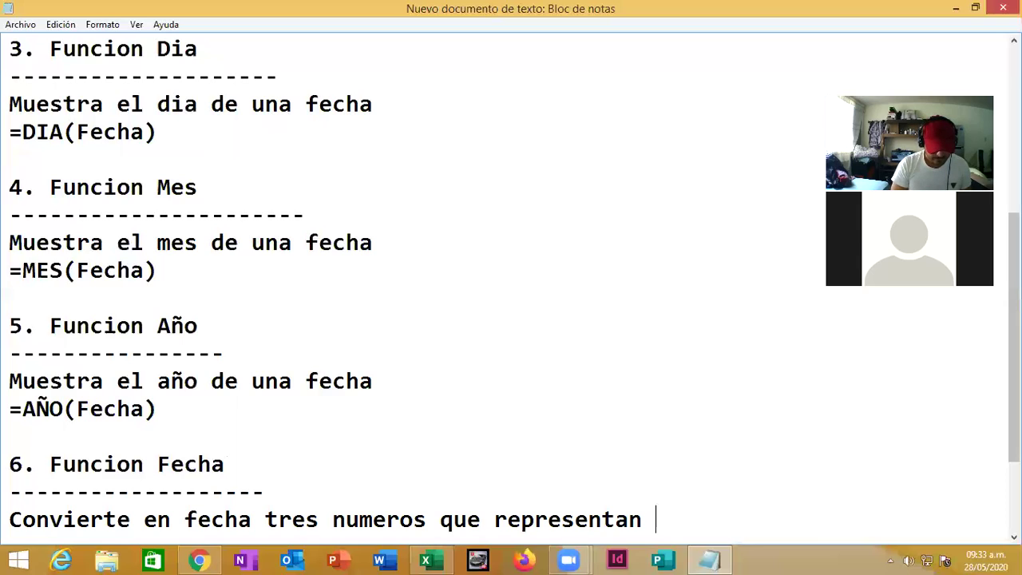
{"action": "type", "text": " año, mes,"}
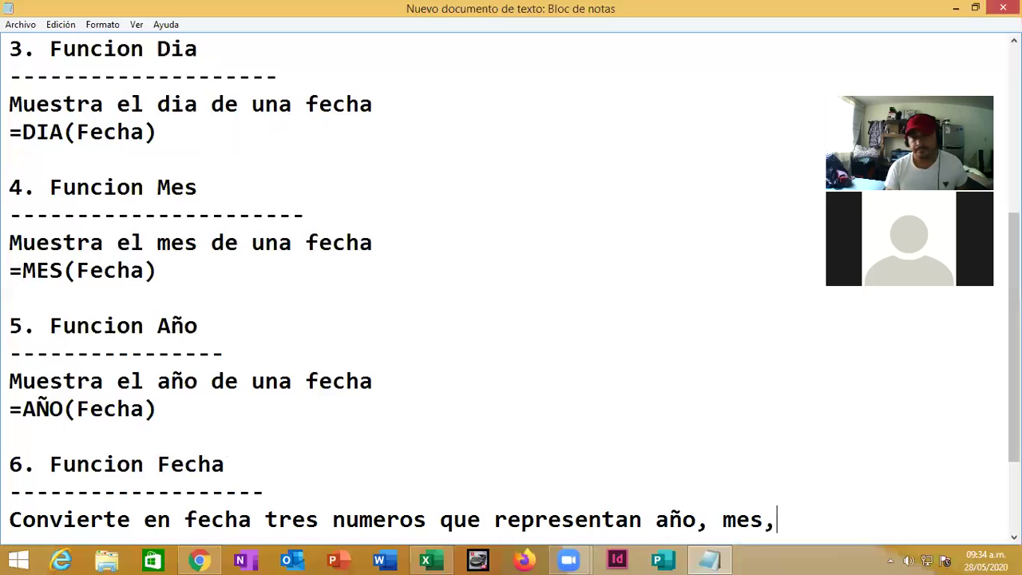
{"action": "type", "text": " dia"}
{"action": "key", "text": "Return"}
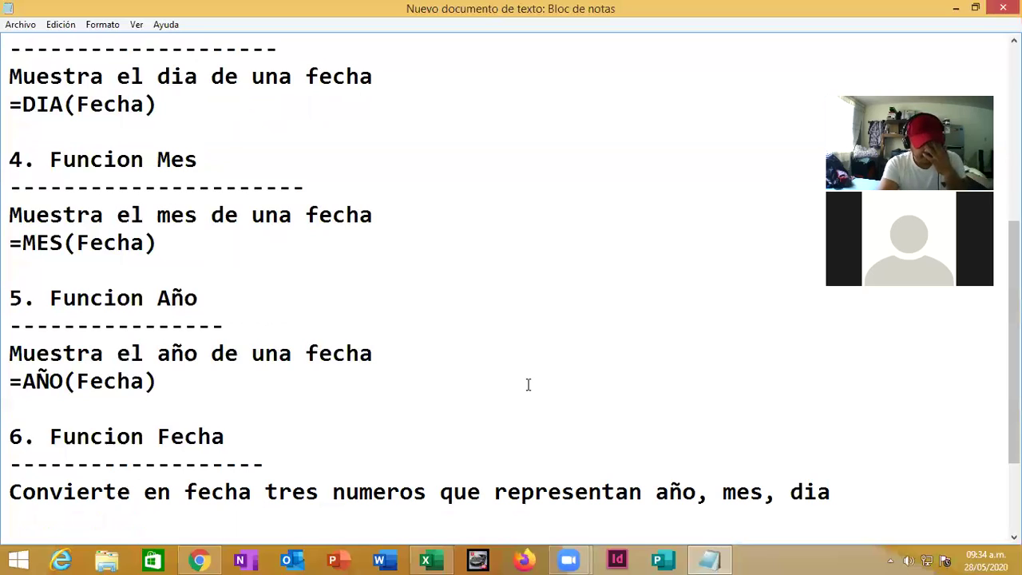
Step: Write =FECHA(Año,mes,dia) on the line below the Fecha description
{"action": "left_click", "coordinate": [297, 471]}
{"action": "key", "text": "Return"}
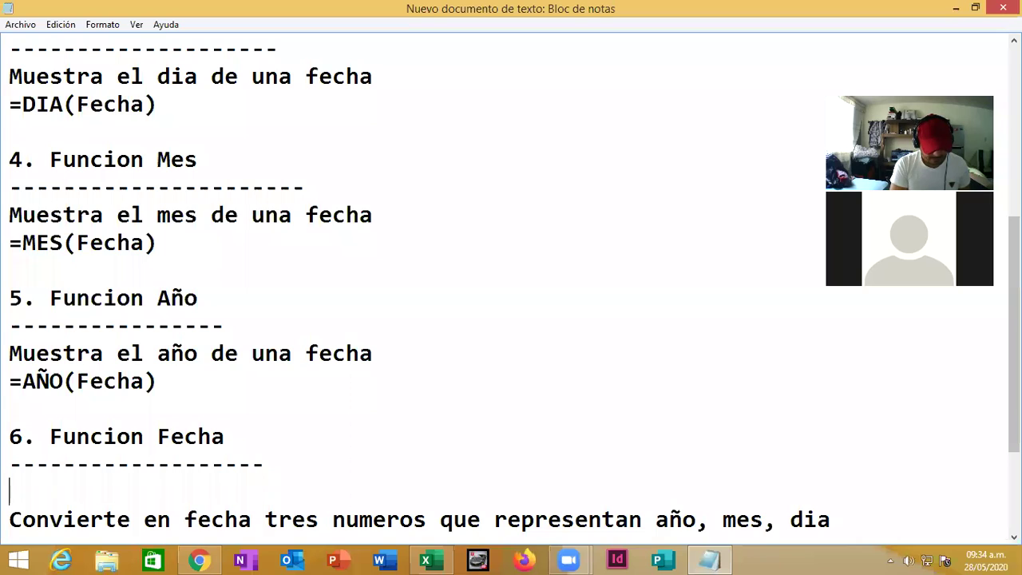
{"action": "type", "text": "=FEC"}
{"action": "key", "text": "BackSpace"}
{"action": "key", "text": "BackSpace"}
{"action": "key", "text": "BackSpace"}
{"action": "key", "text": "Down"}
{"action": "key", "text": "Down"}
{"action": "type", "text": "=FEC"}
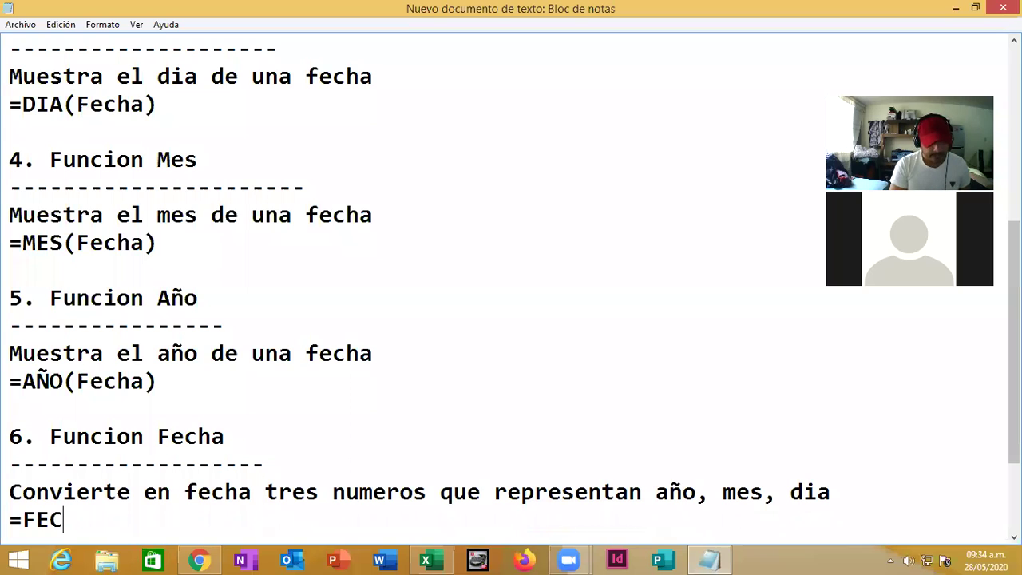
{"action": "type", "text": "HA("}
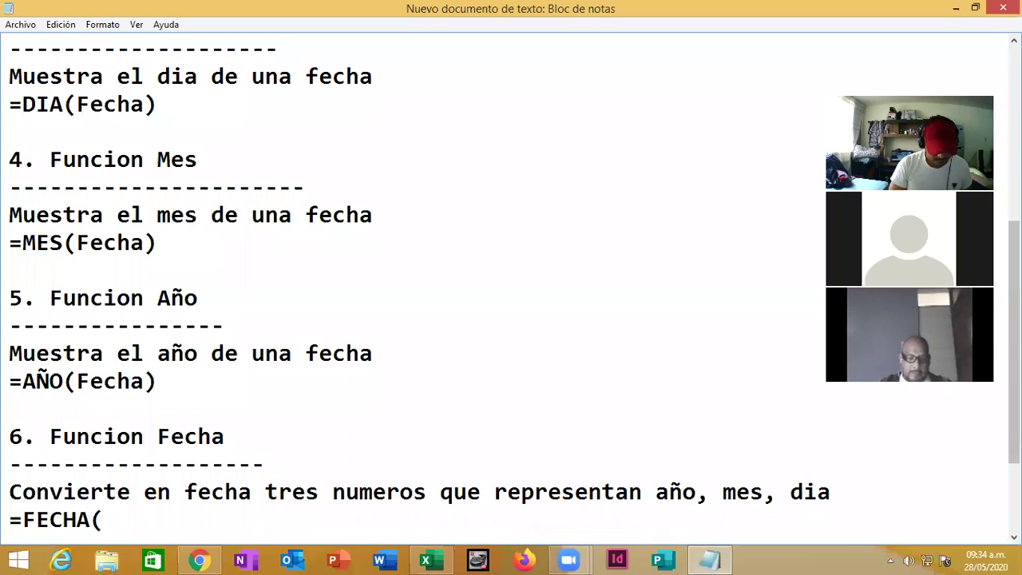
{"action": "type", "text": "Año,mes"}
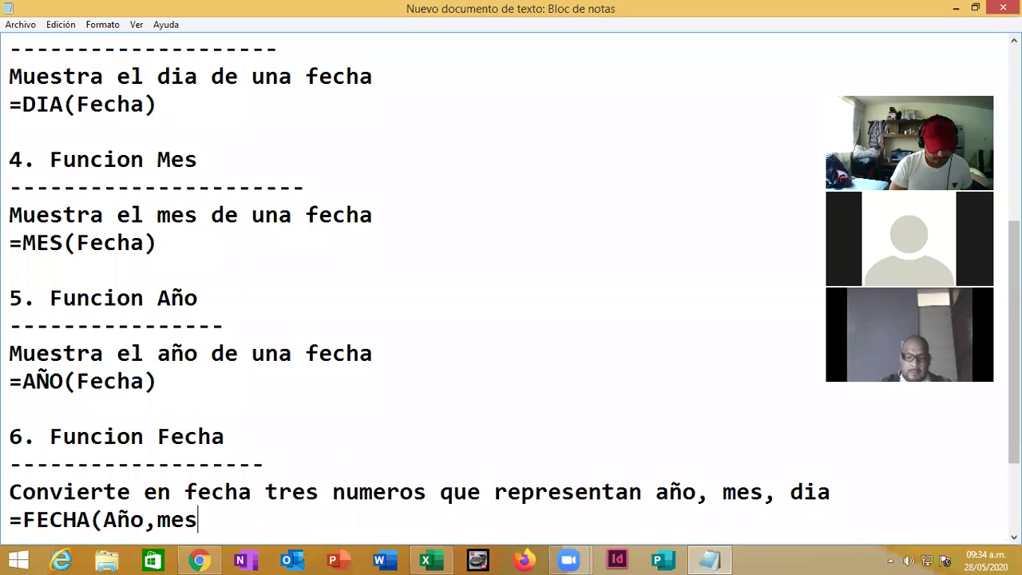
{"action": "type", "text": ","}
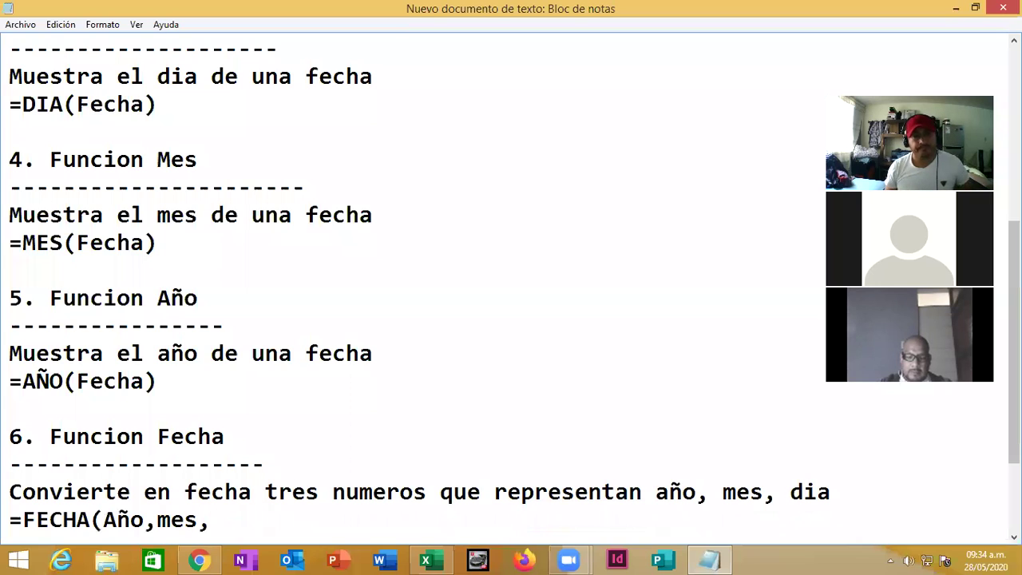
{"action": "type", "text": "dia)"}
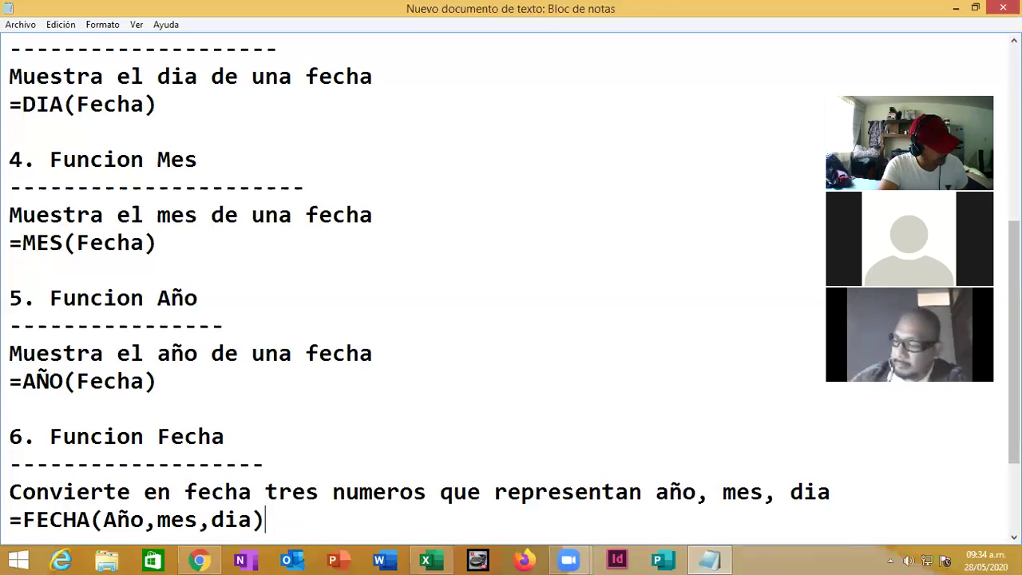
{"action": "key", "text": "Left"}
{"action": "key", "text": "Left"}
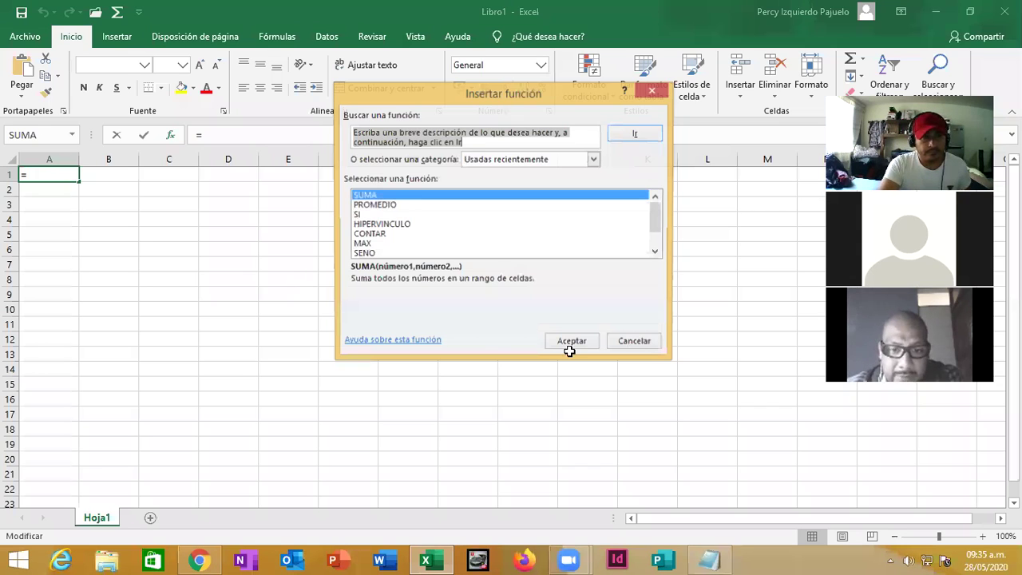
Step: Dismiss the Insertar función dialog with Esc, cancelling the = entry in A1
{"action": "key", "text": "Escape"}
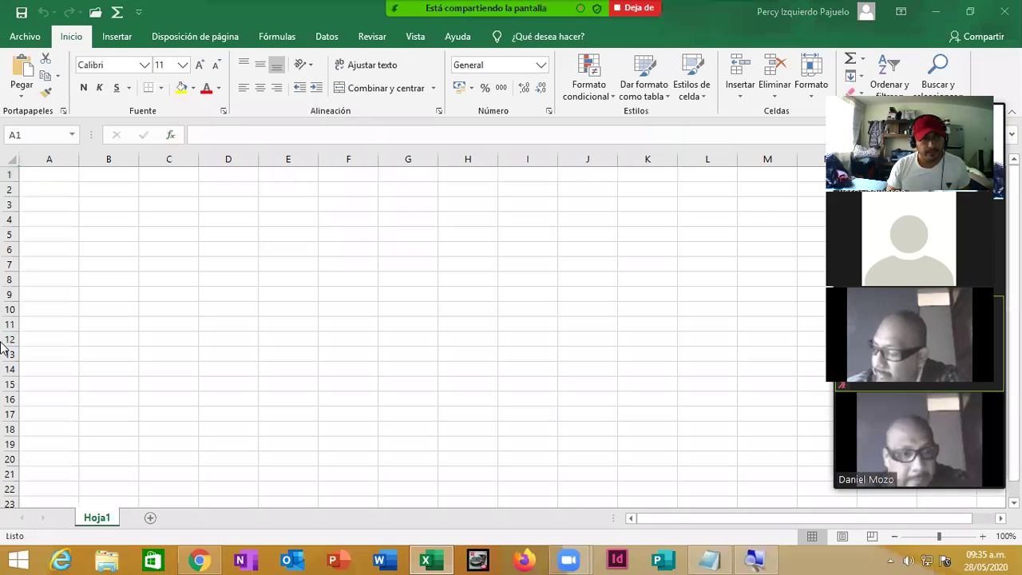
Step: Enter 'Fecha Actual:' in A1 and widen column A to fit it
{"action": "key", "text": "super+plus"}
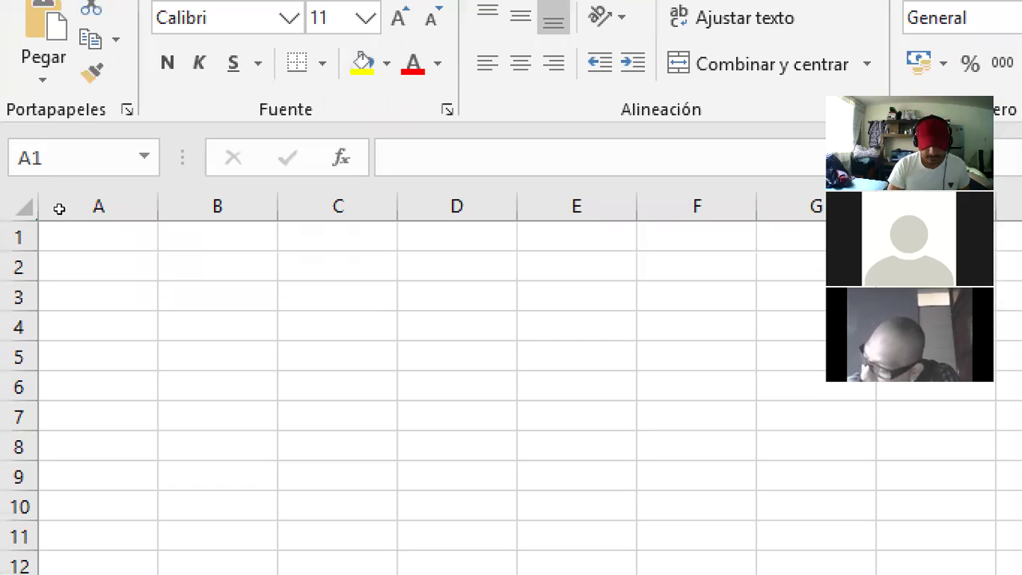
{"action": "left_click", "coordinate": [59, 209]}
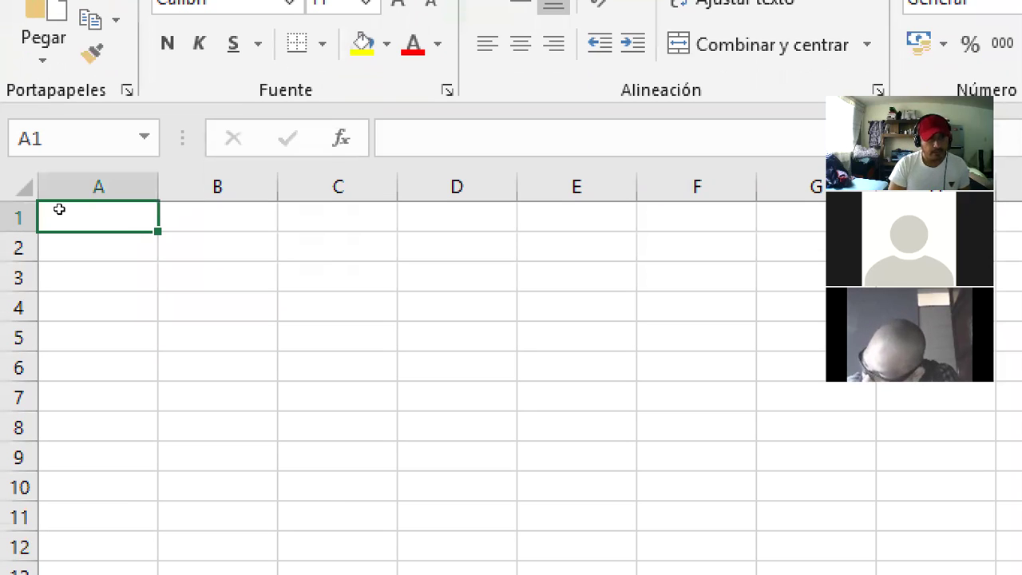
{"action": "type", "text": "Fecha"}
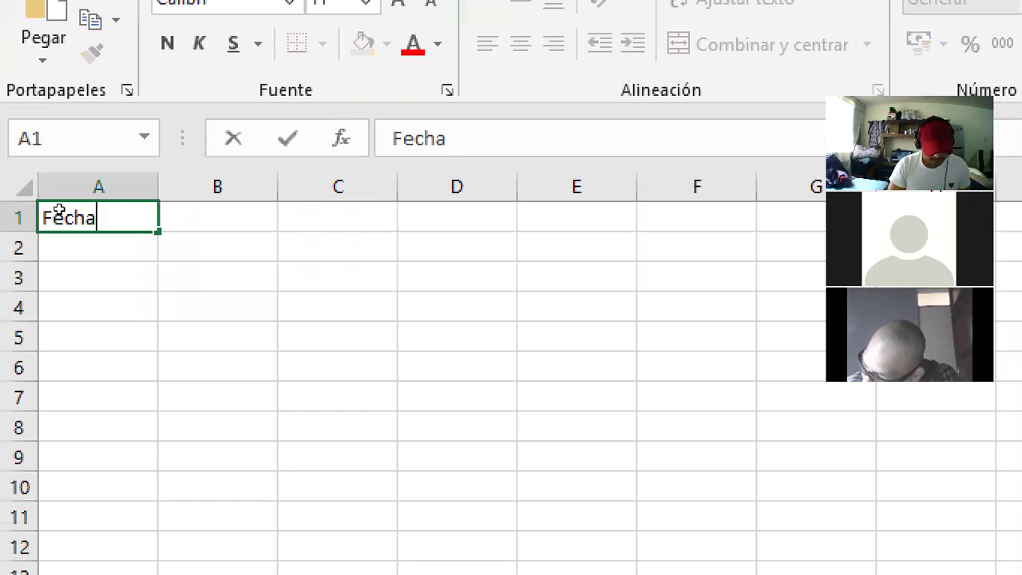
{"action": "type", "text": " Actual"}
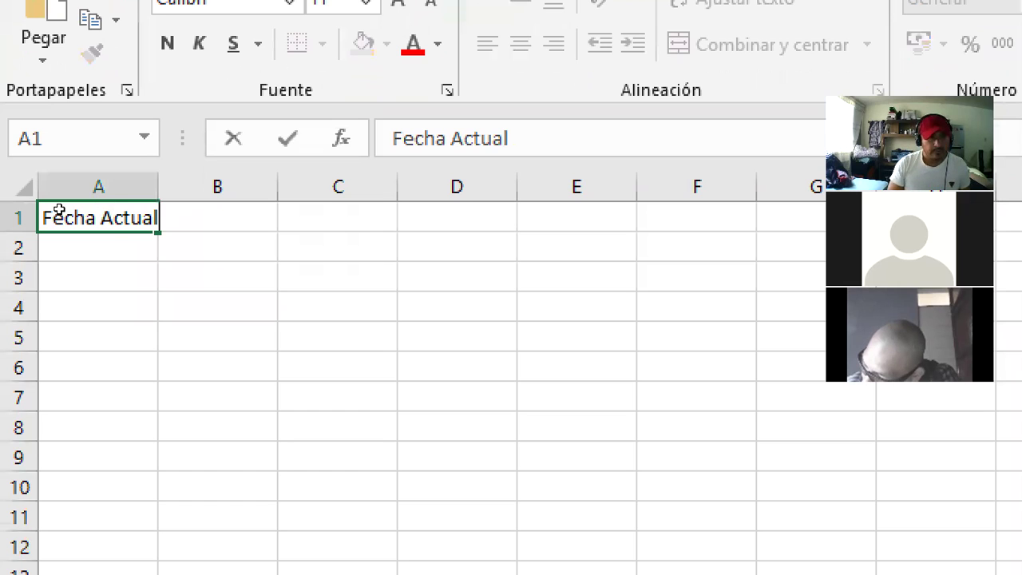
{"action": "type", "text": ":"}
{"action": "key", "text": "Return"}
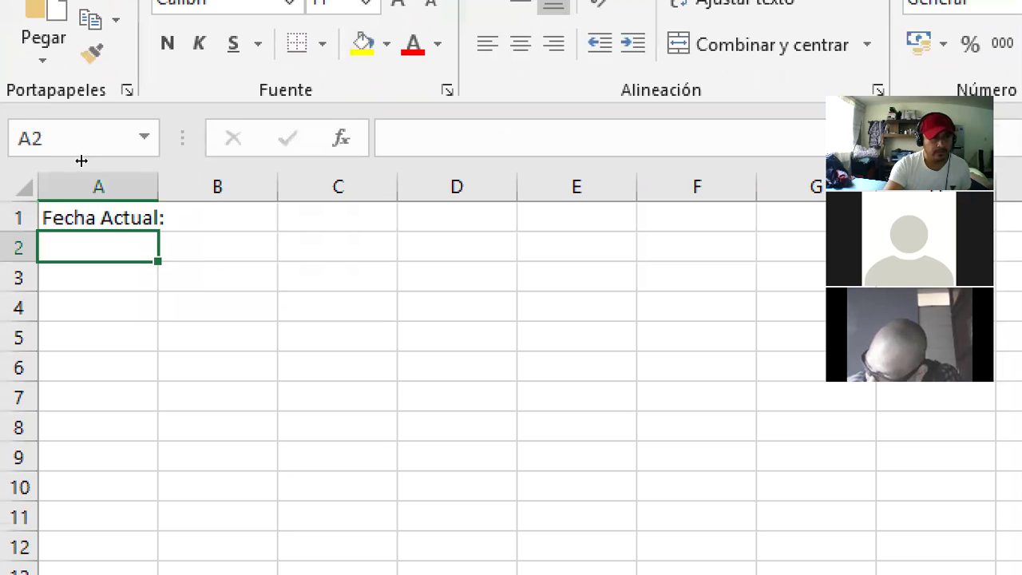
{"action": "key", "text": "Up"}
{"action": "key", "text": "Right"}
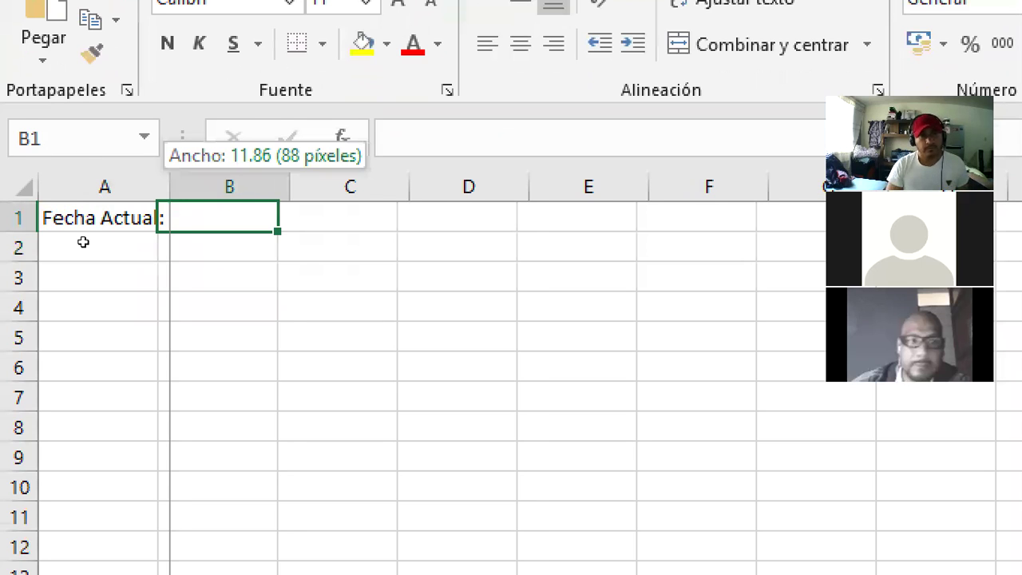
{"action": "left_click_drag", "start_coordinate": [157, 186], "coordinate": [176, 186]}
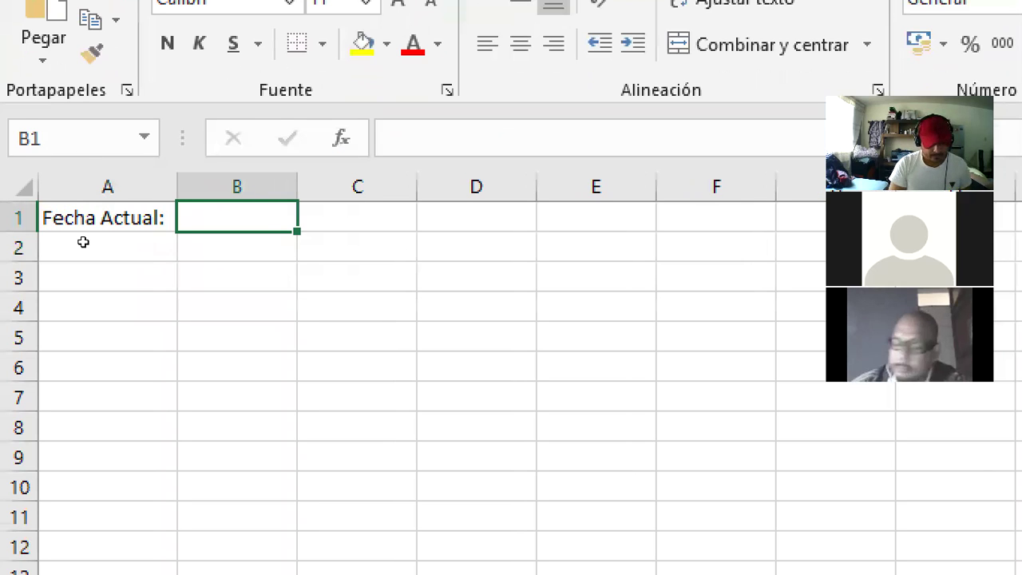
Step: Enter =hoy() in B1 for today's date, then type 'Fecha y hora actual' in A2
{"action": "type", "text": "=feca"}
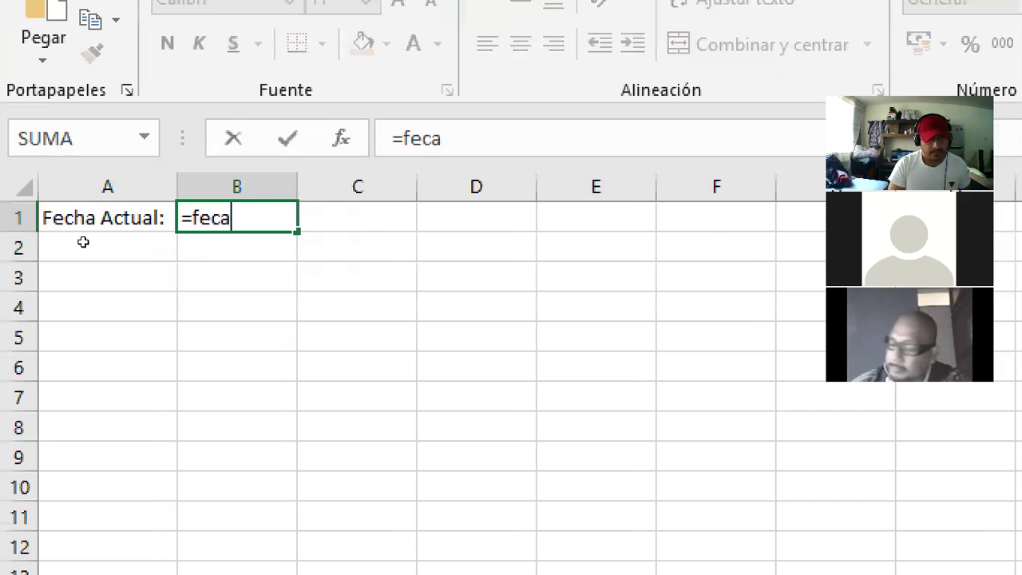
{"action": "key", "text": "BackSpace"}
{"action": "key", "text": "Tab"}
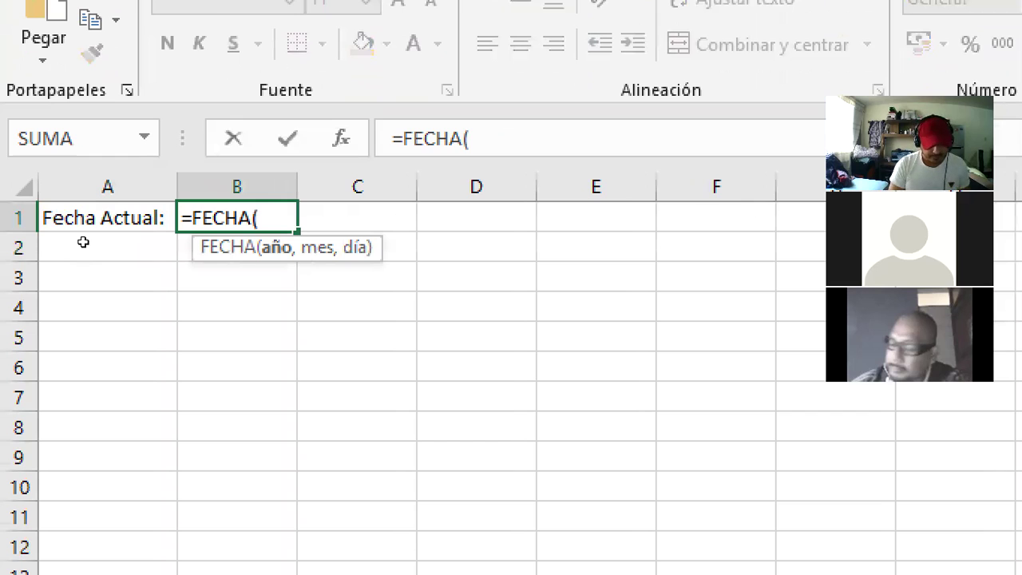
{"action": "key", "text": "BackSpace"}
{"action": "key", "text": "BackSpace"}
{"action": "key", "text": "BackSpace"}
{"action": "type", "text": "hoy"}
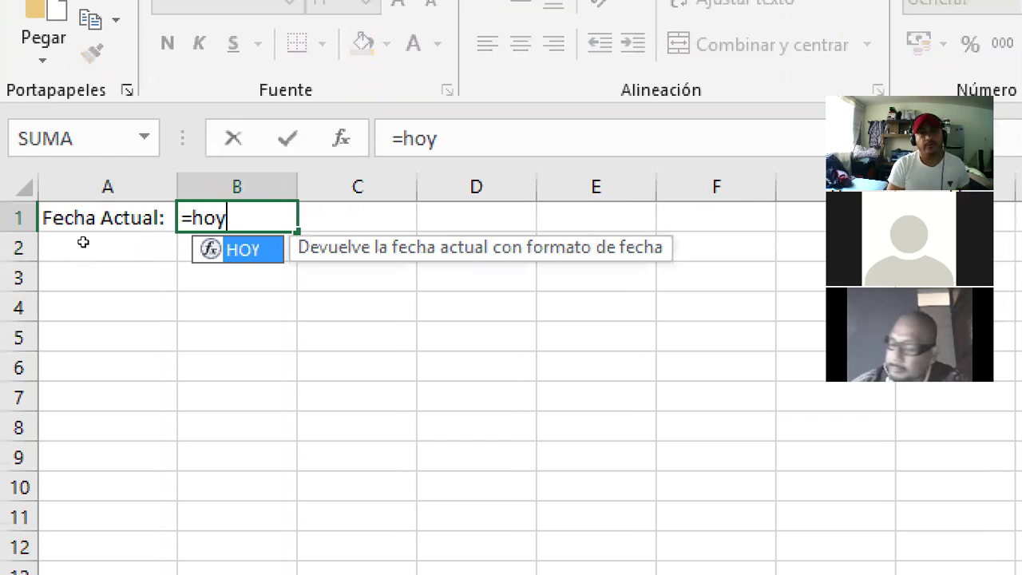
{"action": "type", "text": "()"}
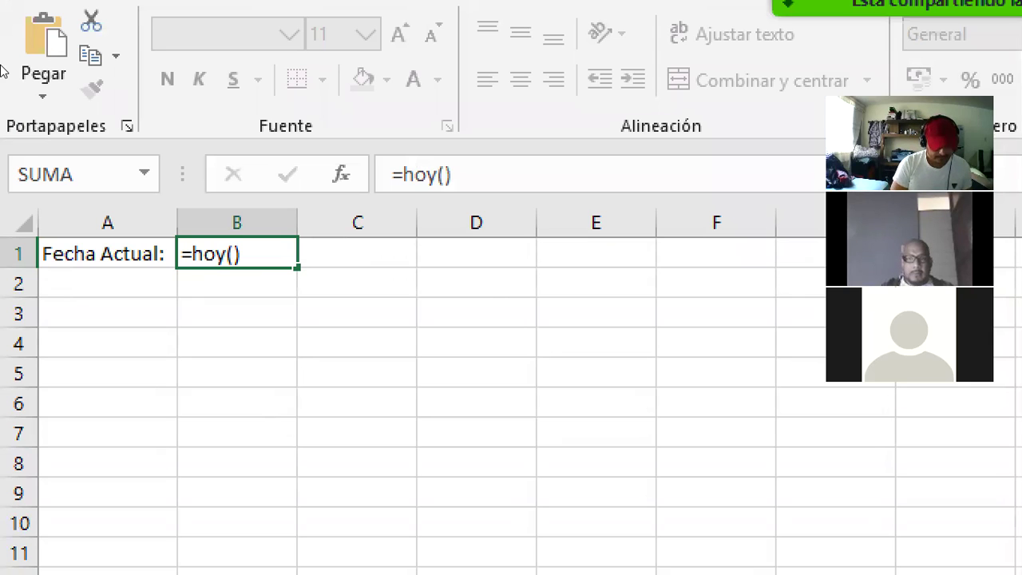
{"action": "key", "text": "Return"}
{"action": "type", "text": "Fecha y "}
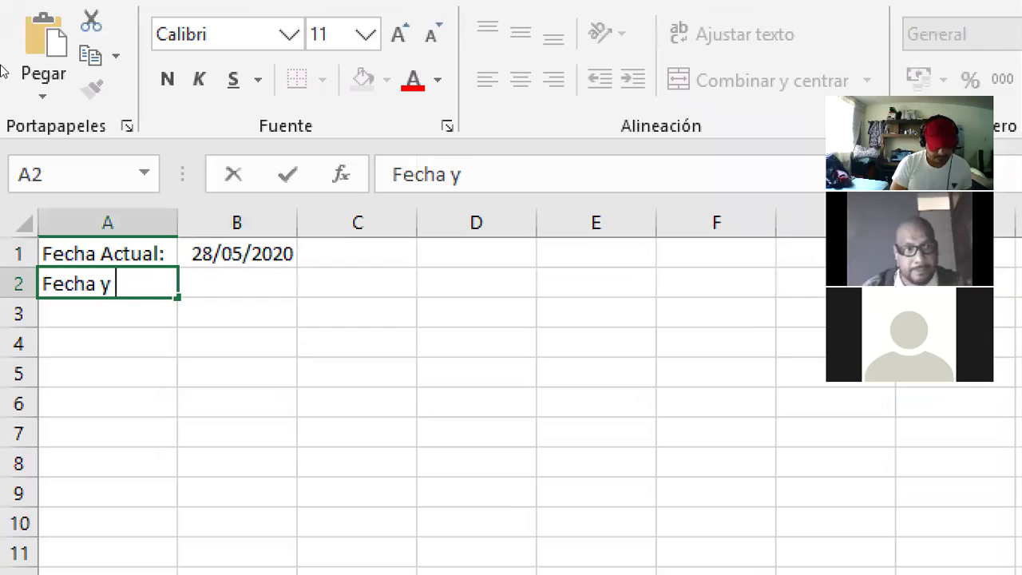
{"action": "type", "text": "hora actu"}
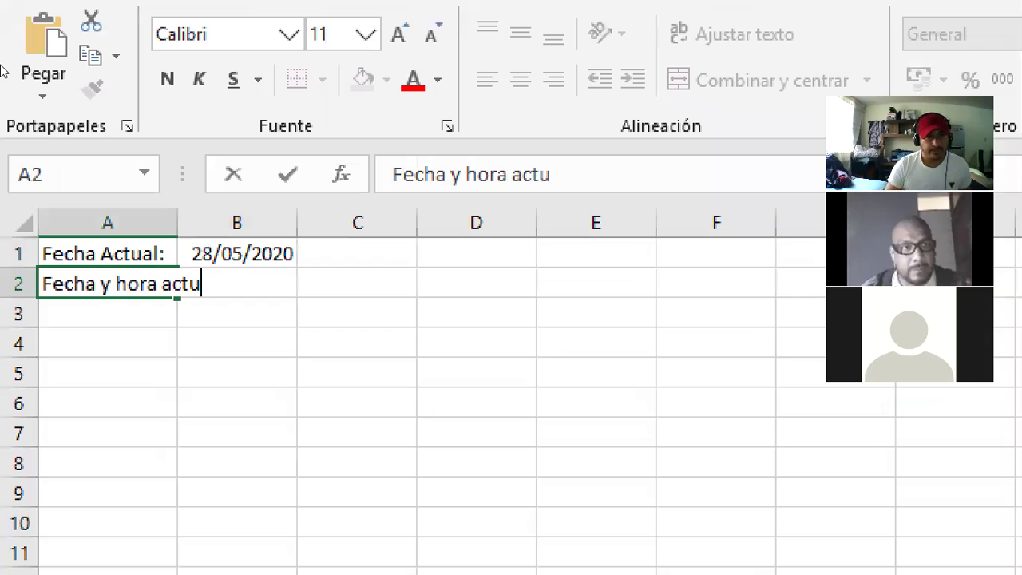
{"action": "type", "text": "al"}
Step: Confirm 'Fecha y hora actual' in A2, widen column A, and enter =AHORA() in B2
{"action": "key", "text": "Return"}
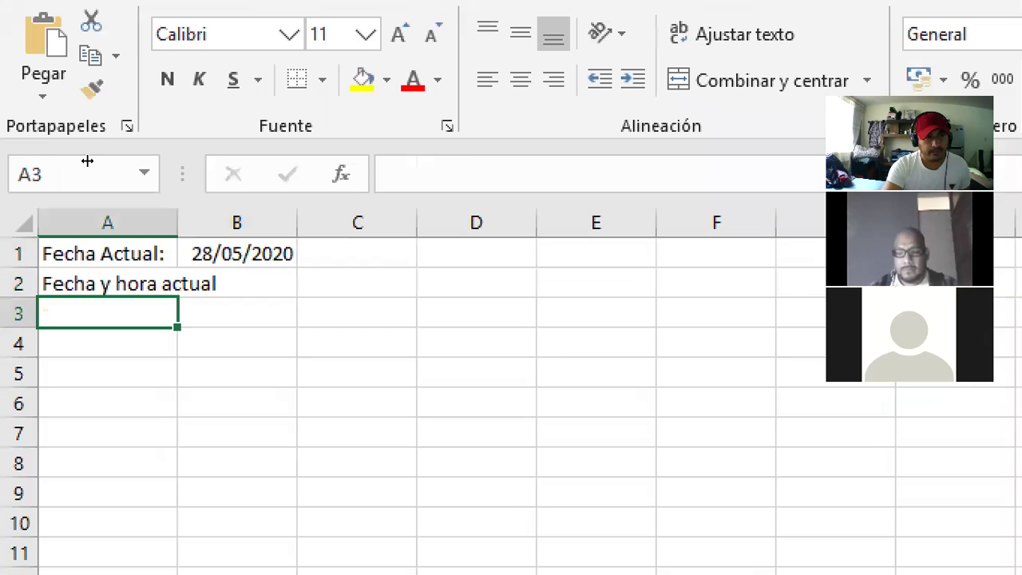
{"action": "left_click_drag", "start_coordinate": [178, 222], "coordinate": [256, 223]}
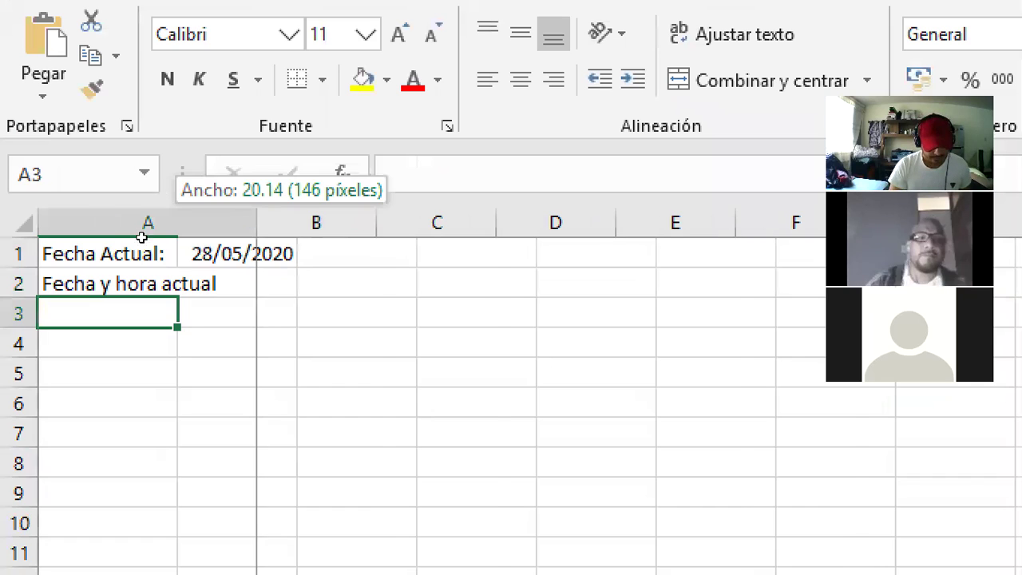
{"action": "key", "text": "Up"}
{"action": "key", "text": "Right"}
{"action": "type", "text": "=ah"}
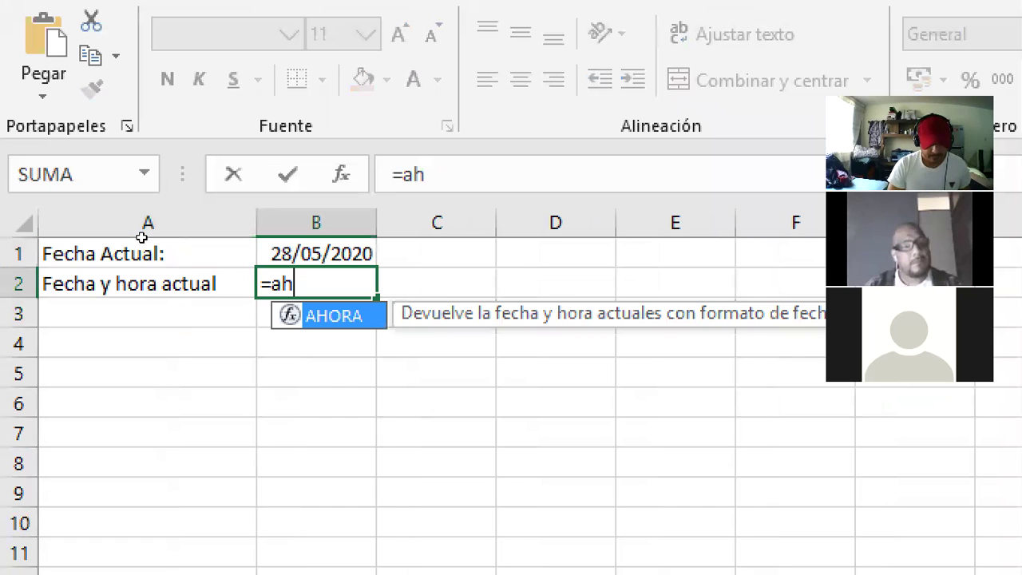
{"action": "key", "text": "Tab"}
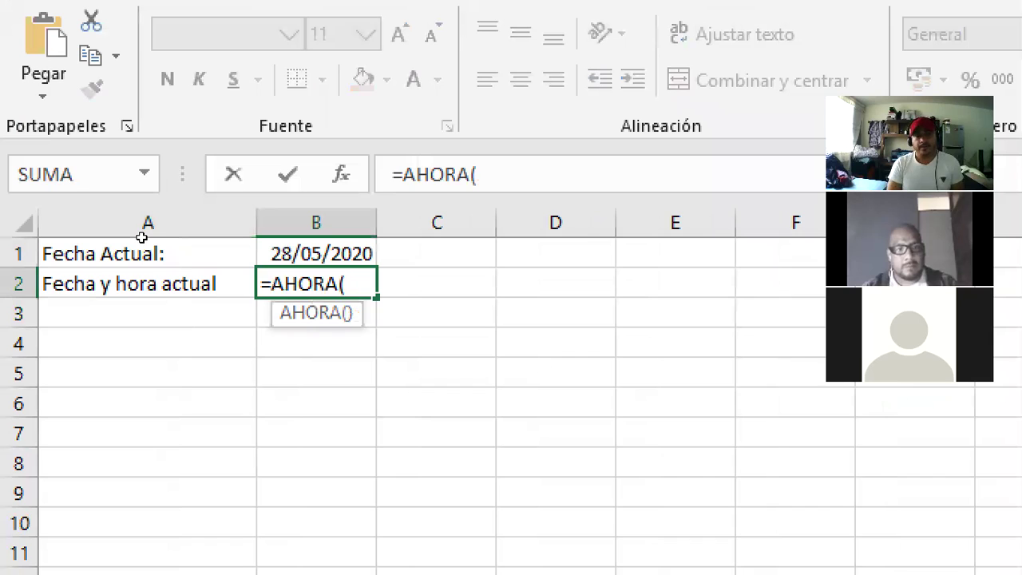
{"action": "type", "text": ")"}
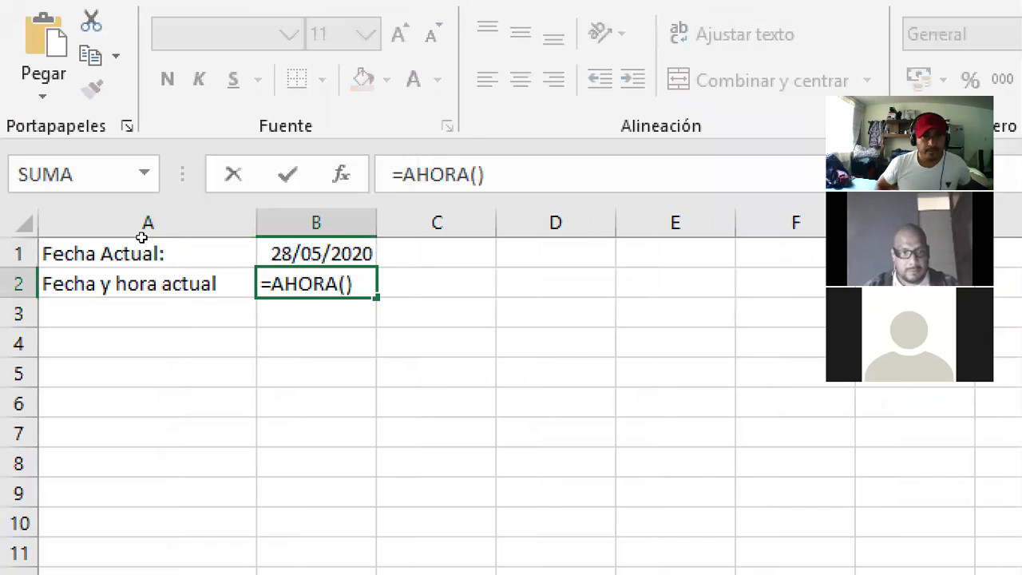
{"action": "key", "text": "Return"}
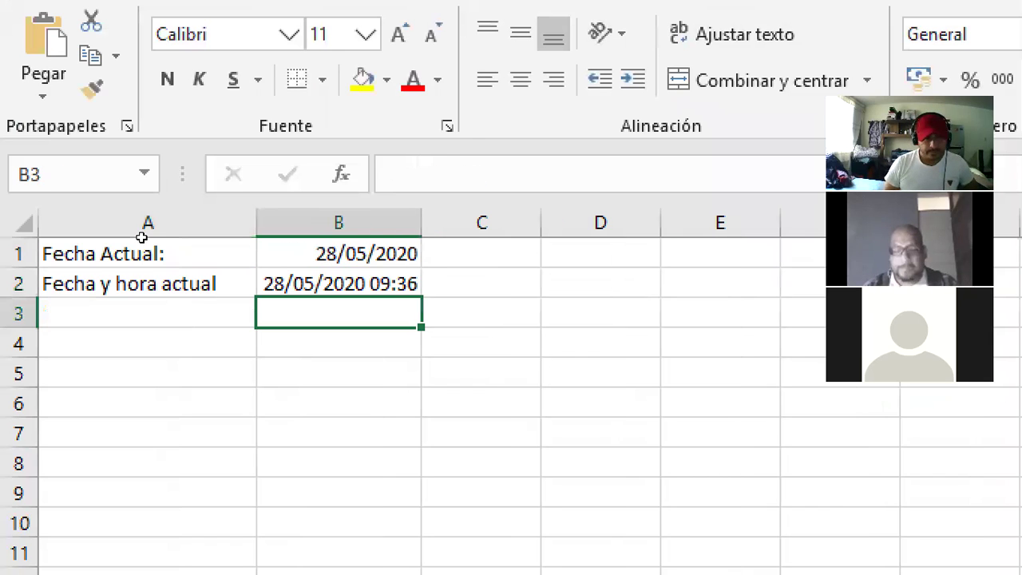
{"action": "key", "text": "Down"}
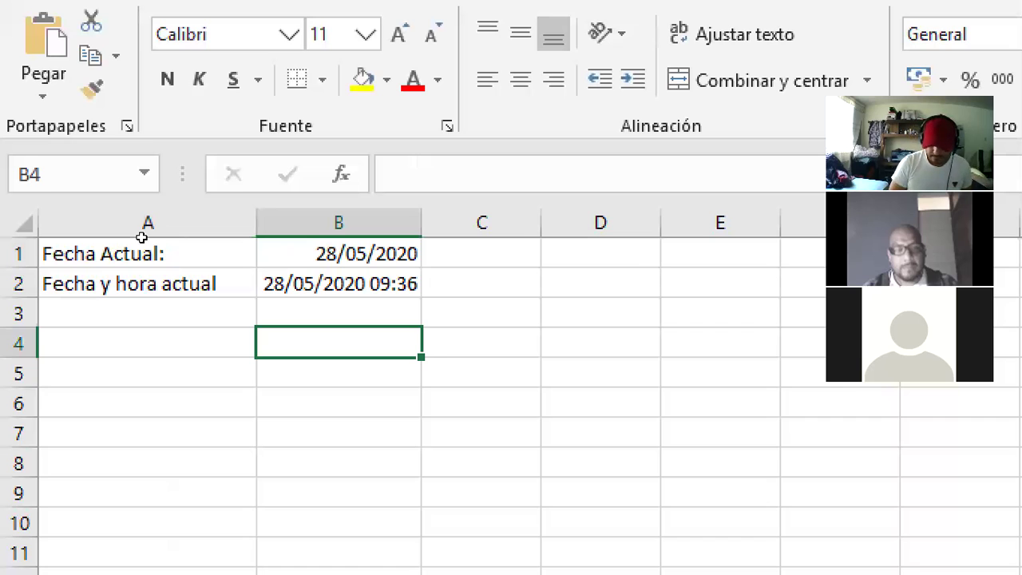
{"action": "key", "text": "Left"}
Step: Enter heading FECHAS in A4 with dates 01/08/1999, 02/05/1978 and 03/08/1995 below
{"action": "type", "text": "FEC"}
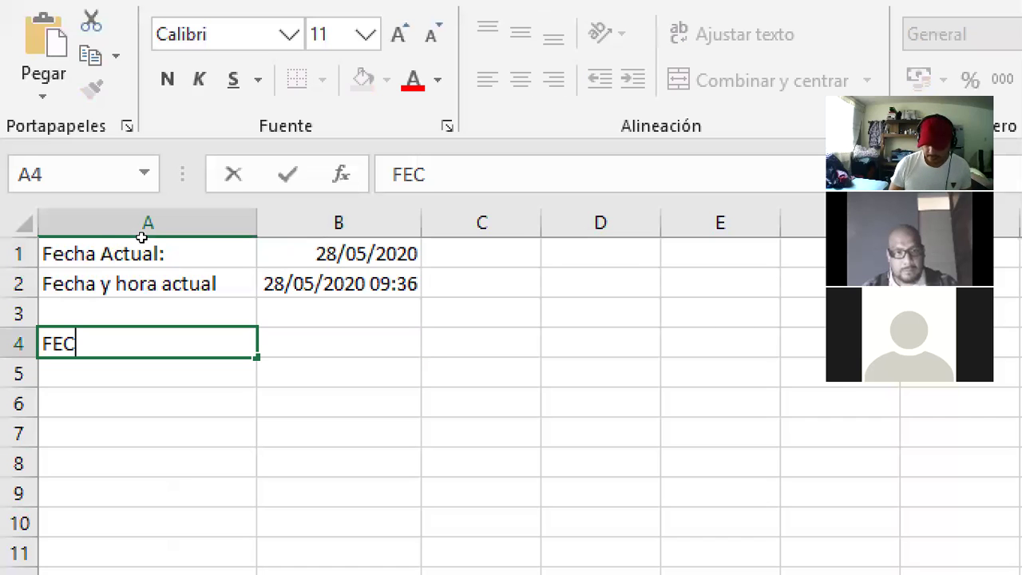
{"action": "type", "text": "HAS"}
{"action": "key", "text": "Return"}
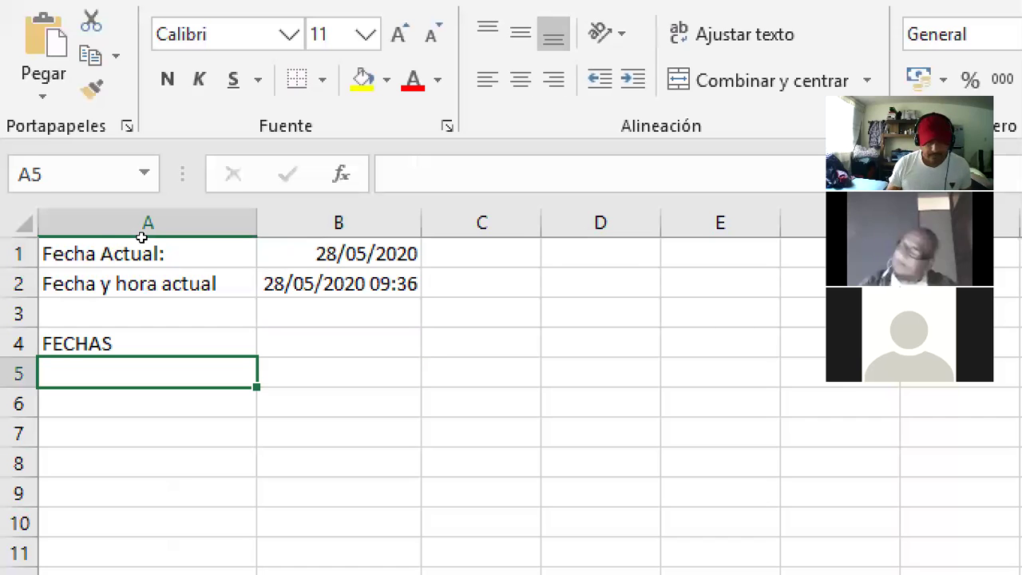
{"action": "type", "text": "01/08/1999"}
{"action": "key", "text": "Return"}
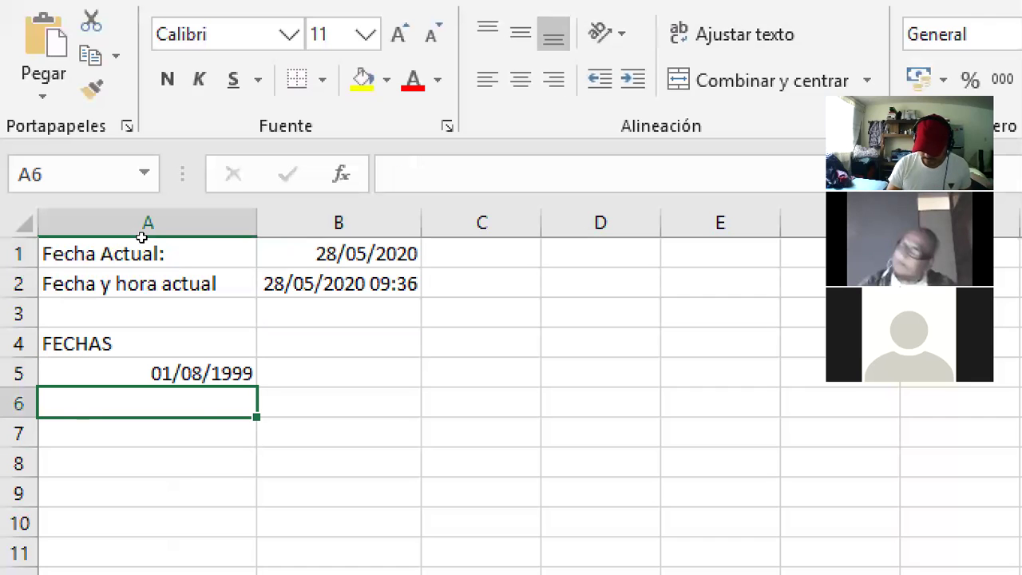
{"action": "type", "text": "02/05/1978"}
{"action": "key", "text": "Return"}
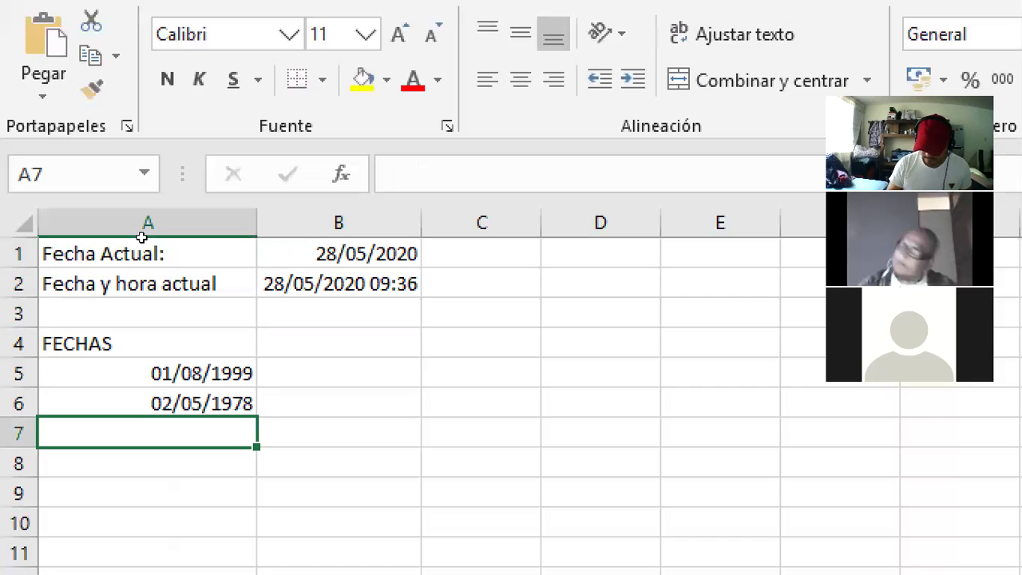
{"action": "type", "text": "03/"}
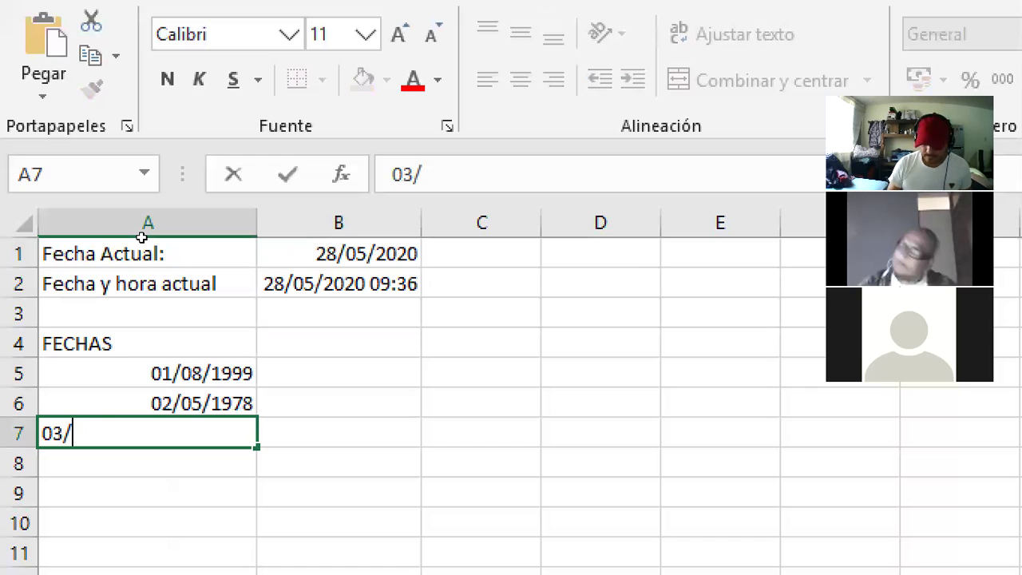
{"action": "type", "text": "08/1995"}
{"action": "key", "text": "Return"}
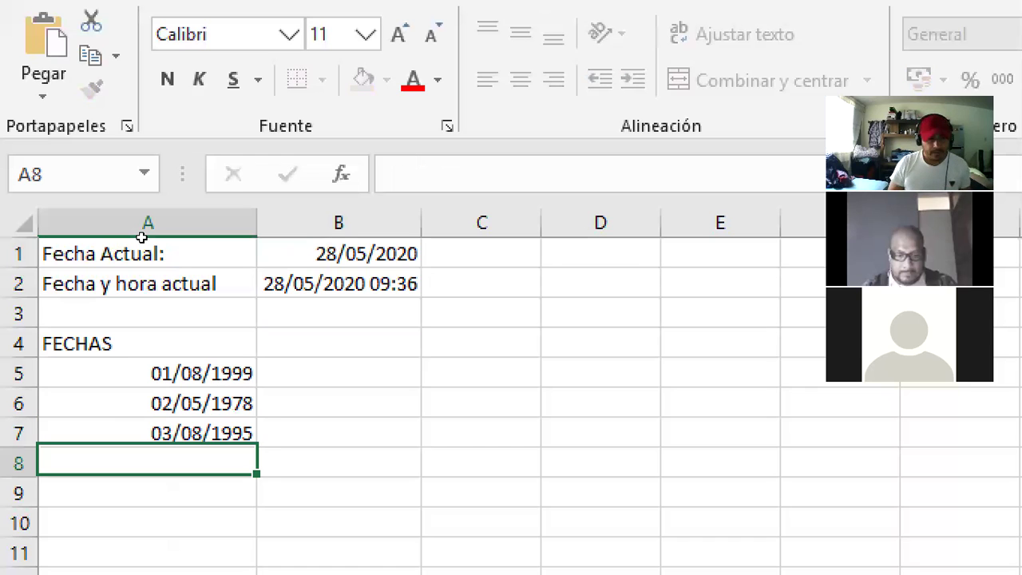
Step: Add headers DIA, MES and AÑO in B4:D4, then start =DIA( in B5
{"action": "key", "text": "Up"}
{"action": "key", "text": "Up"}
{"action": "key", "text": "Up"}
{"action": "key", "text": "Right"}
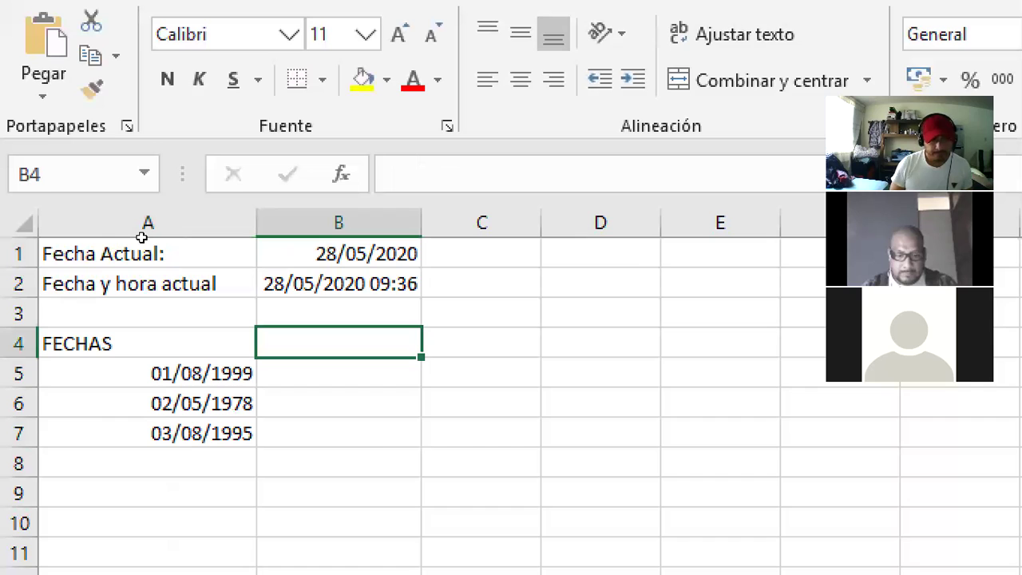
{"action": "type", "text": "DIA"}
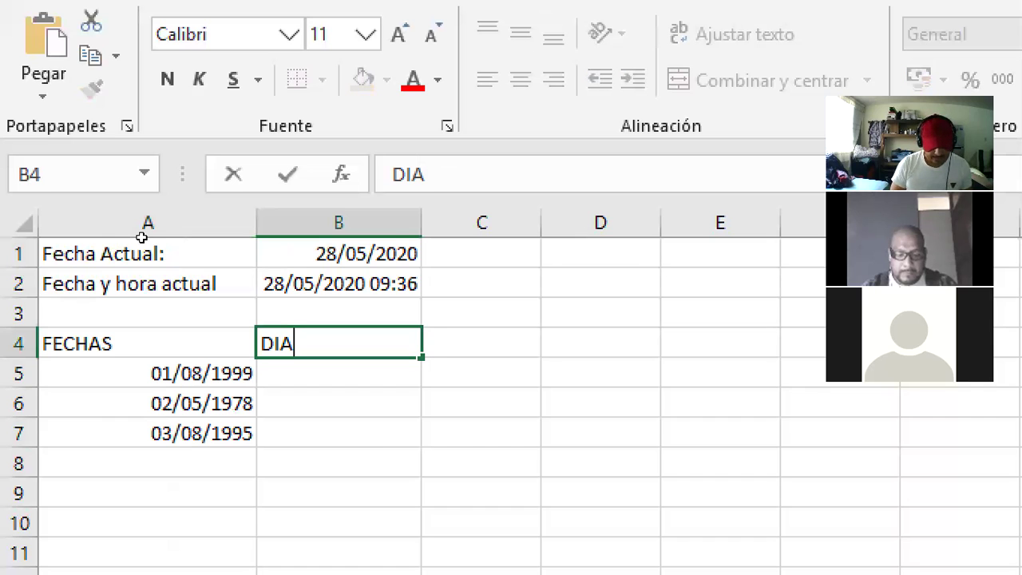
{"action": "key", "text": "Tab"}
{"action": "type", "text": "MES"}
{"action": "key", "text": "Tab"}
{"action": "type", "text": "AÑO"}
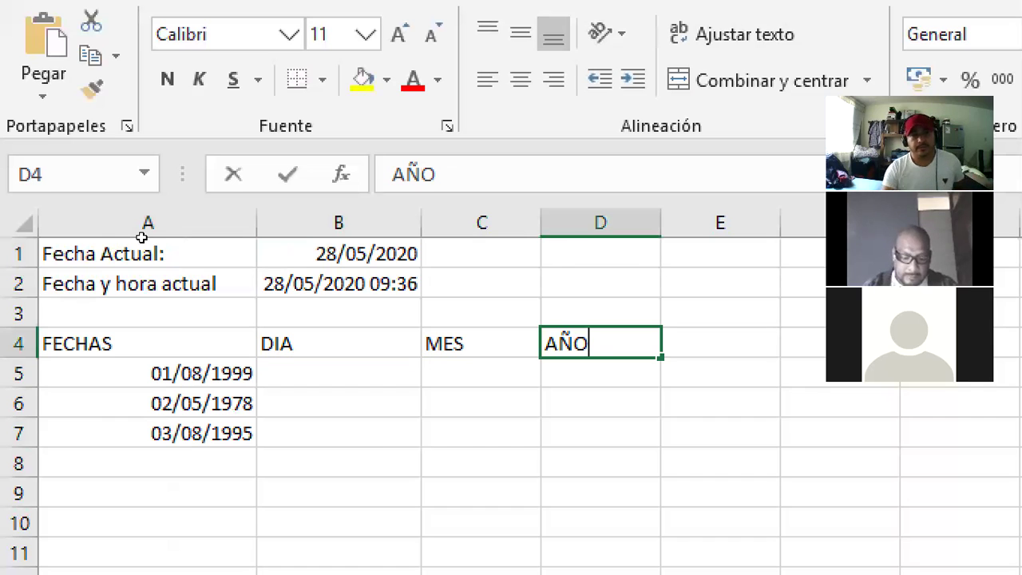
{"action": "key", "text": "Return"}
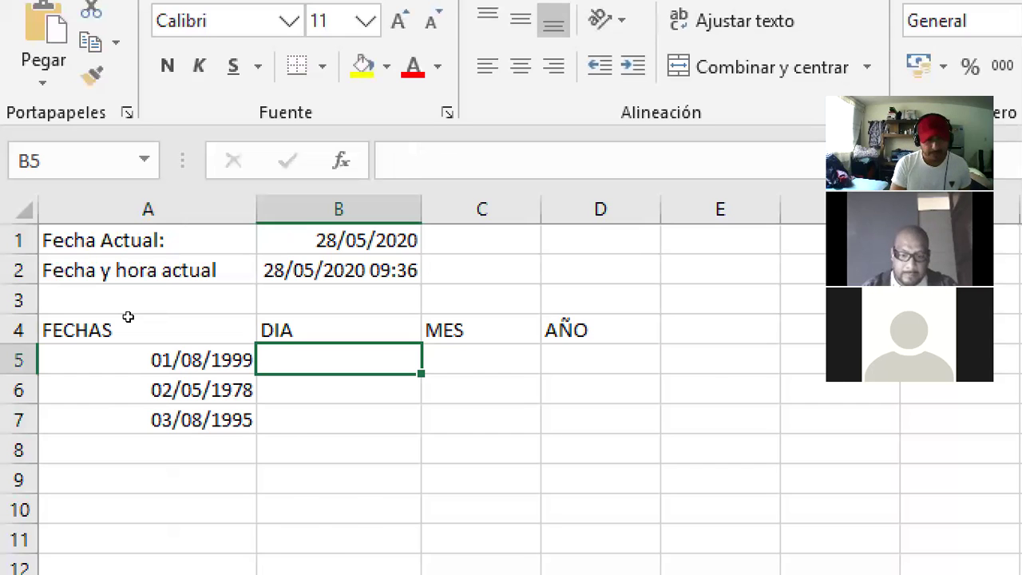
{"action": "type", "text": "=DIA("}
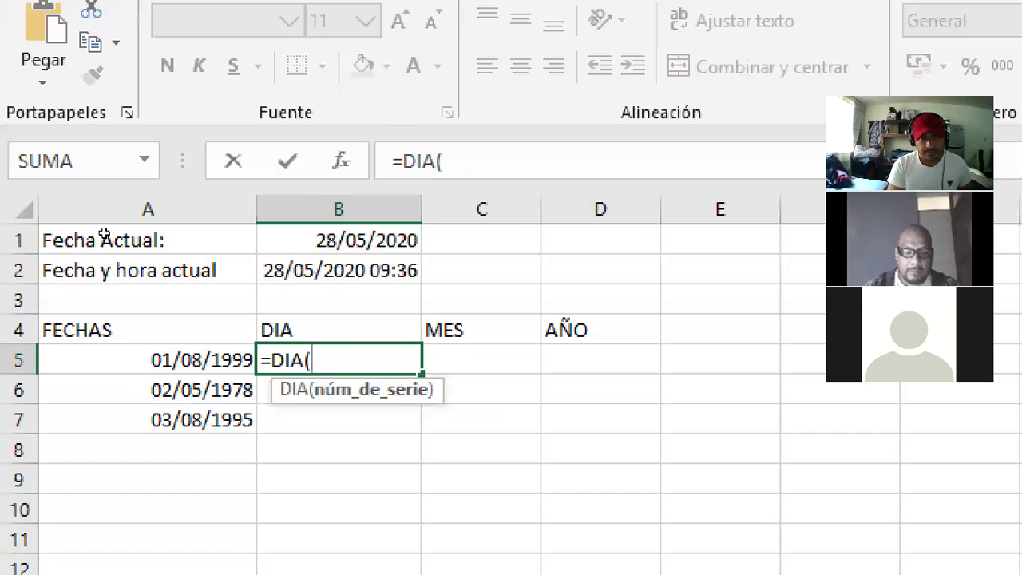
Step: Complete =DIA(A5) in B5 and fill it down to B7, giving days 1, 2, 3
{"action": "key", "text": "Left"}
{"action": "type", "text": ")"}
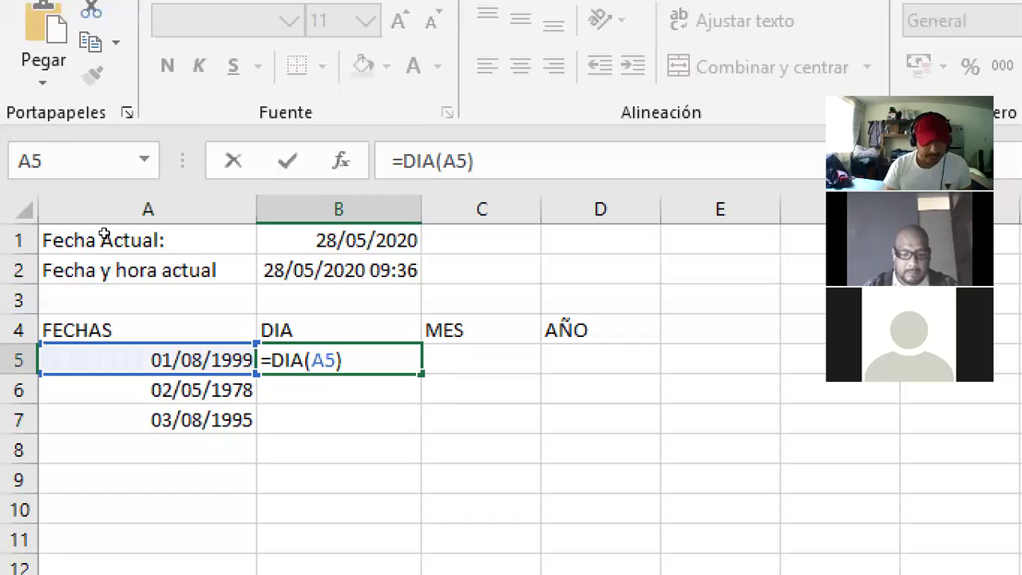
{"action": "key", "text": "Return"}
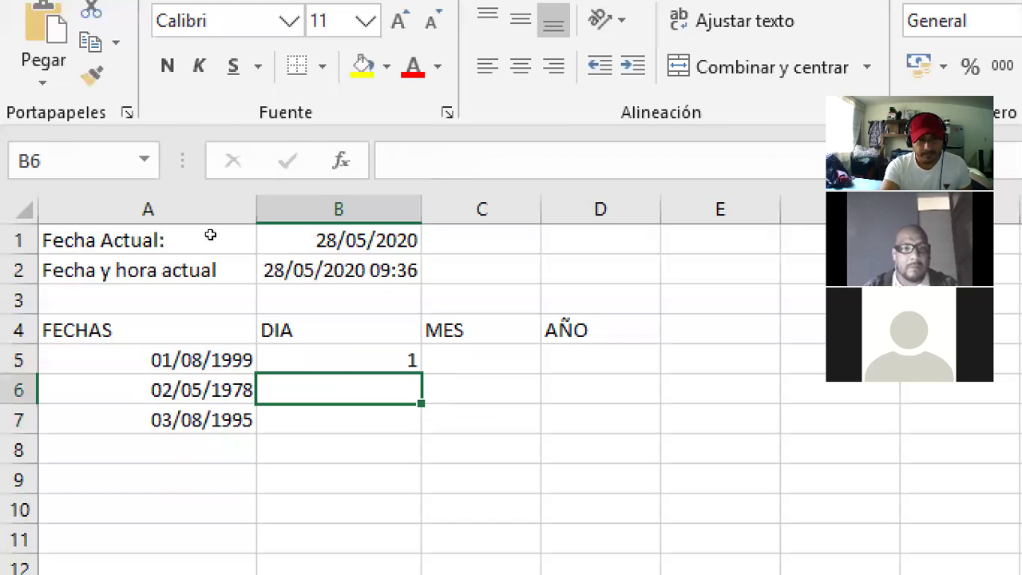
{"action": "key", "text": "Up"}
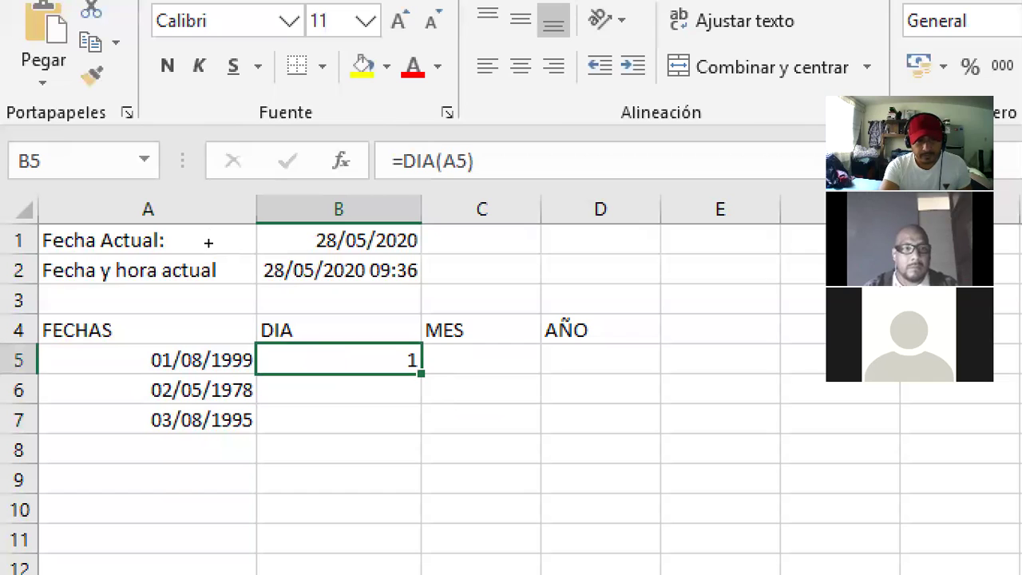
{"action": "key", "text": "shift+Down"}
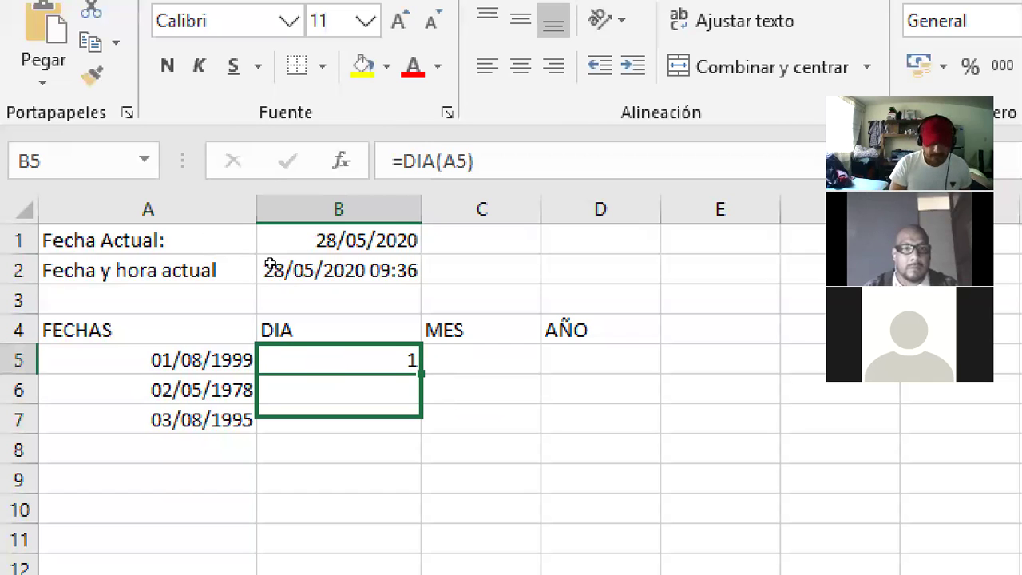
{"action": "key", "text": "shift+Down"}
{"action": "key", "text": "ctrl+d"}
Step: Enter =MES(A5) in C5 and fill it down to C7, giving months 8, 5, 8
{"action": "key", "text": "Right"}
{"action": "type", "text": "="}
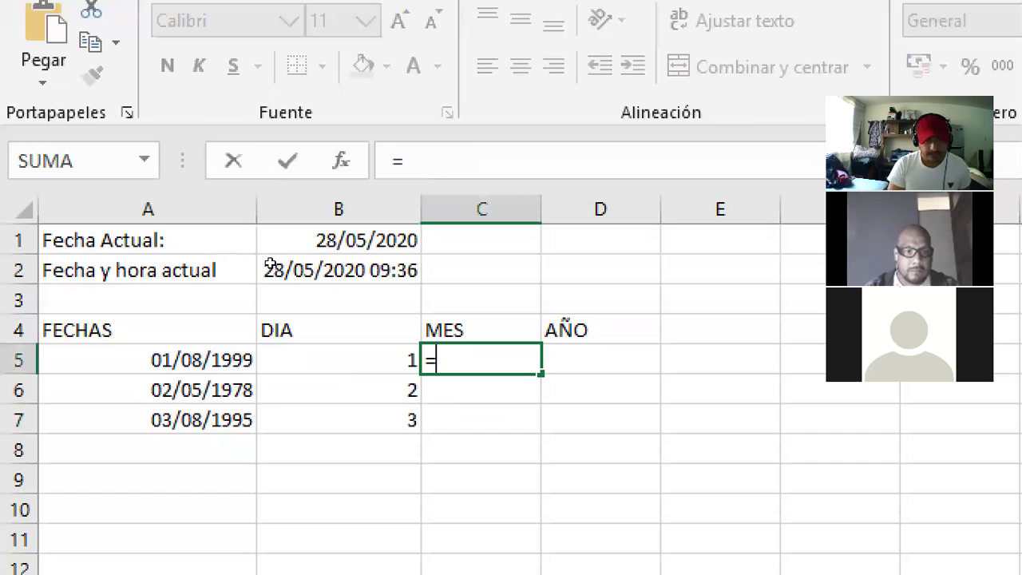
{"action": "type", "text": "MES("}
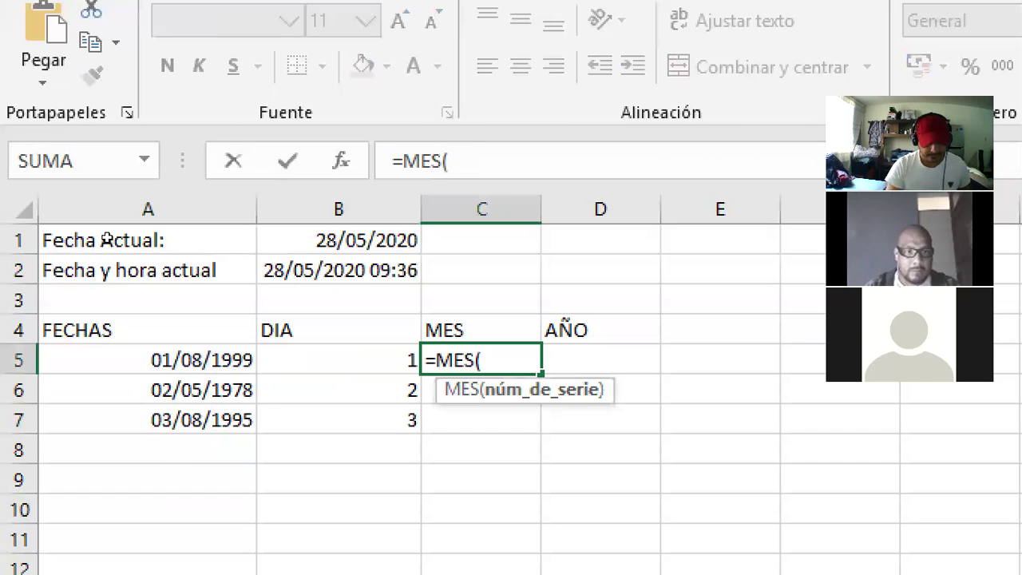
{"action": "key", "text": "Left"}
{"action": "key", "text": "Left"}
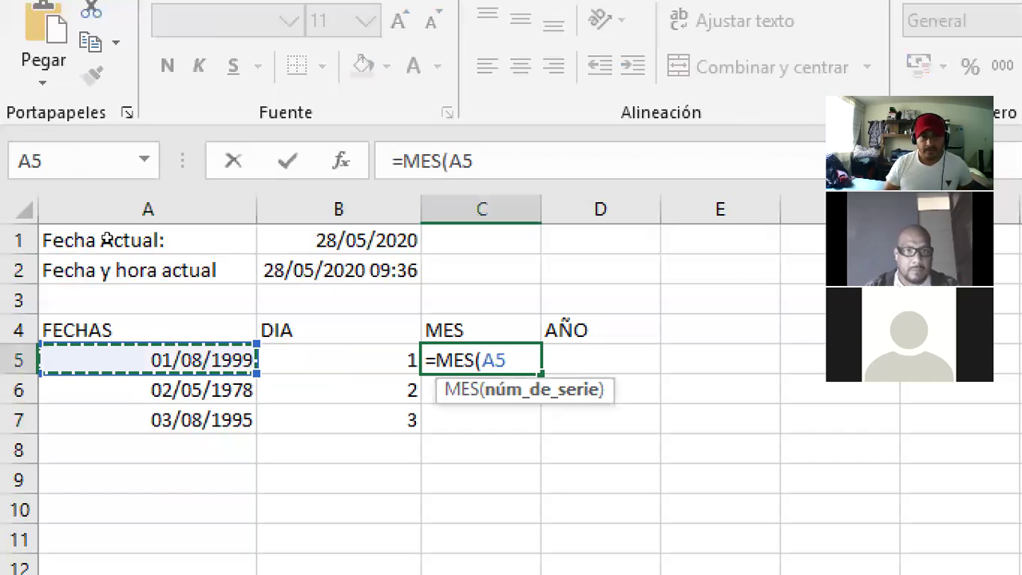
{"action": "type", "text": ")"}
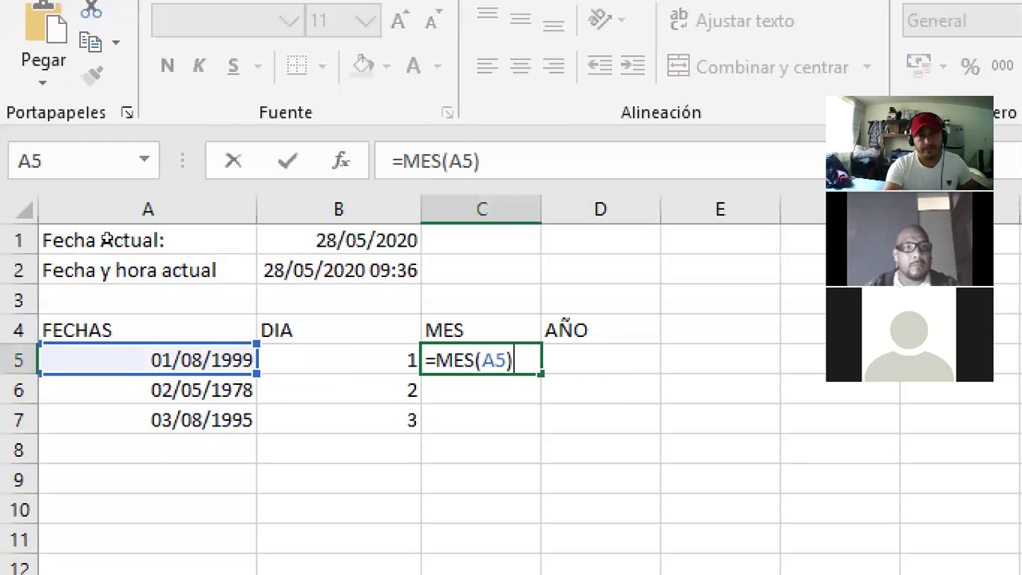
{"action": "key", "text": "Return"}
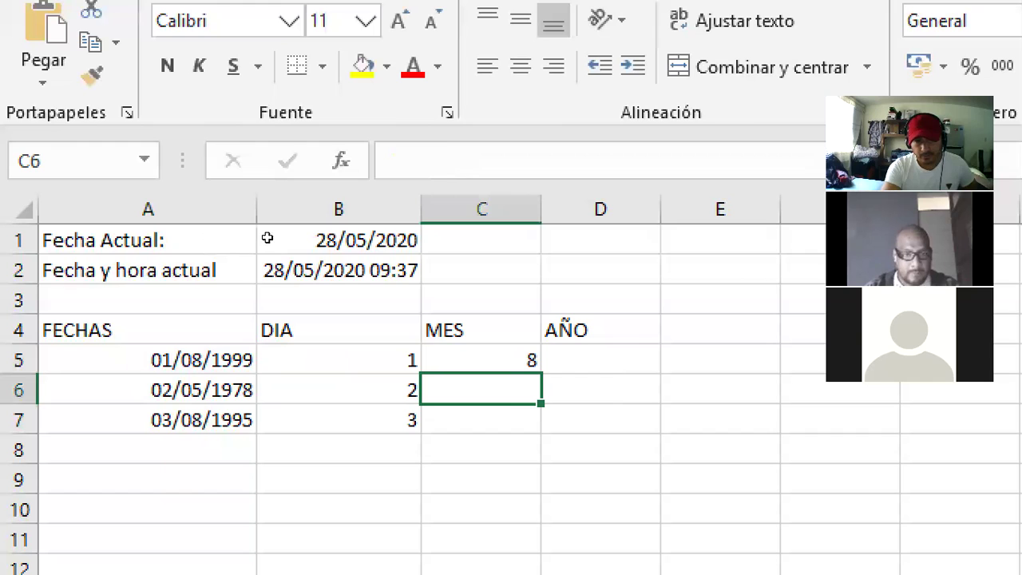
{"action": "key", "text": "Up"}
{"action": "key", "text": "shift+Down"}
{"action": "key", "text": "shift+Down"}
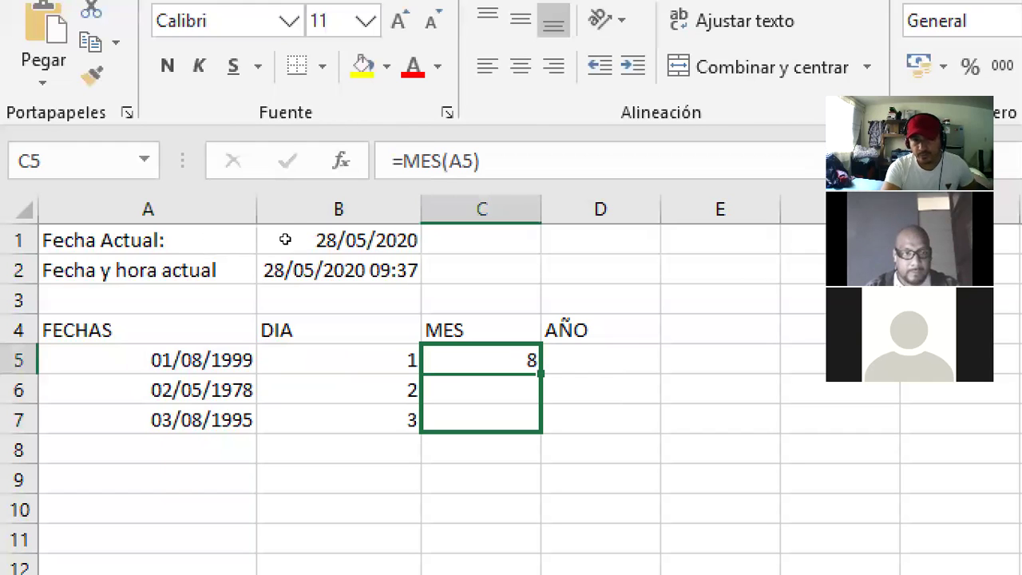
{"action": "key", "text": "ctrl+j"}
Step: Enter =AÑO(A5) in D5 and copy it down to D7, giving 1999, 1978, 1995
{"action": "key", "text": "Right"}
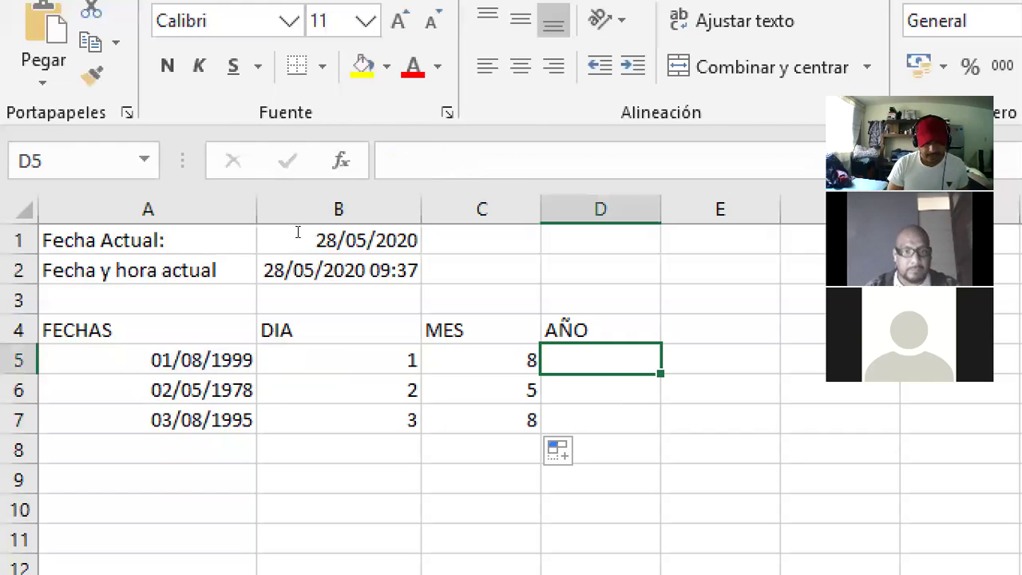
{"action": "type", "text": "=AÑ"}
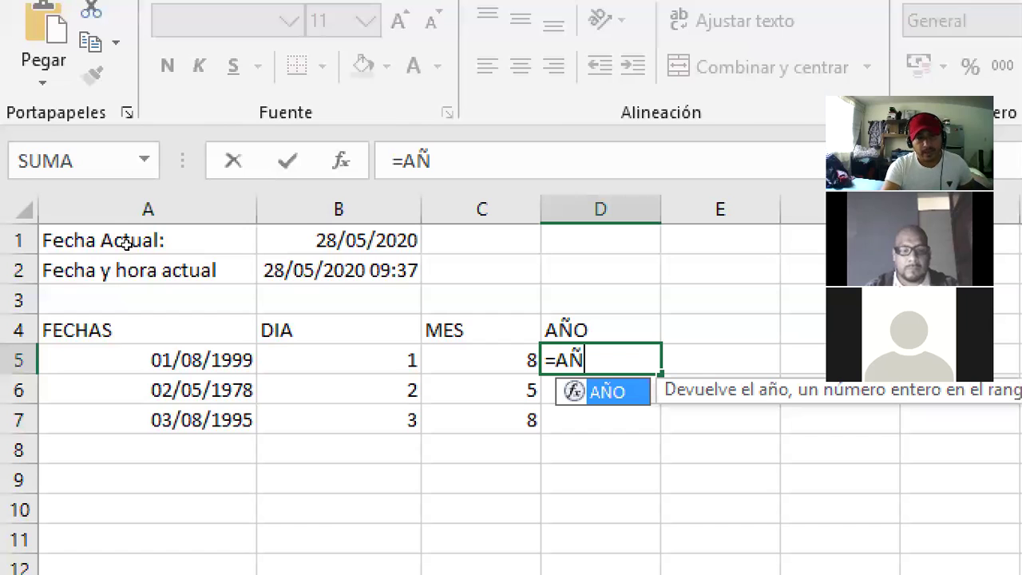
{"action": "key", "text": "Tab"}
{"action": "key", "text": "Left"}
{"action": "key", "text": "Left"}
{"action": "key", "text": "Left"}
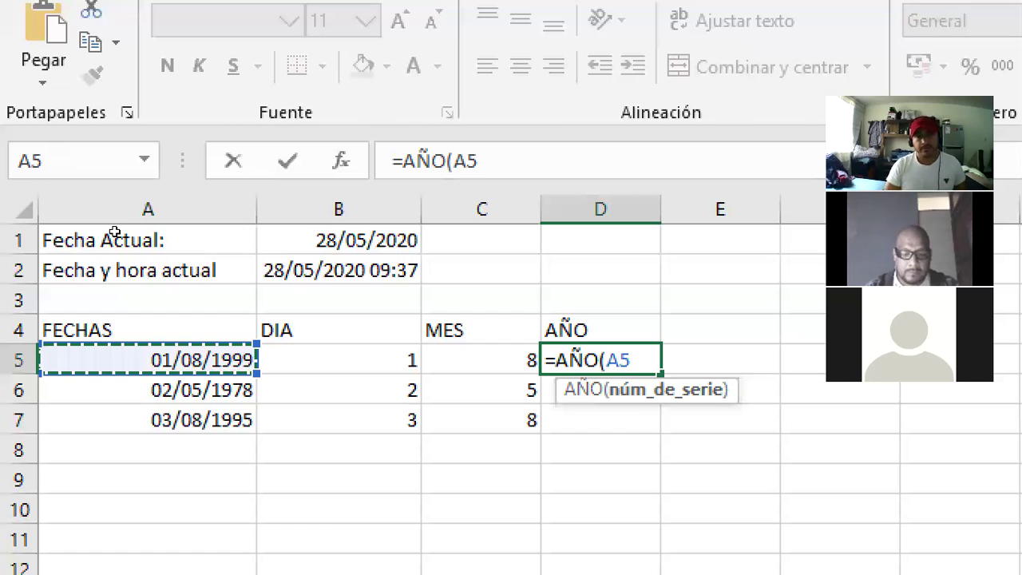
{"action": "type", "text": ")"}
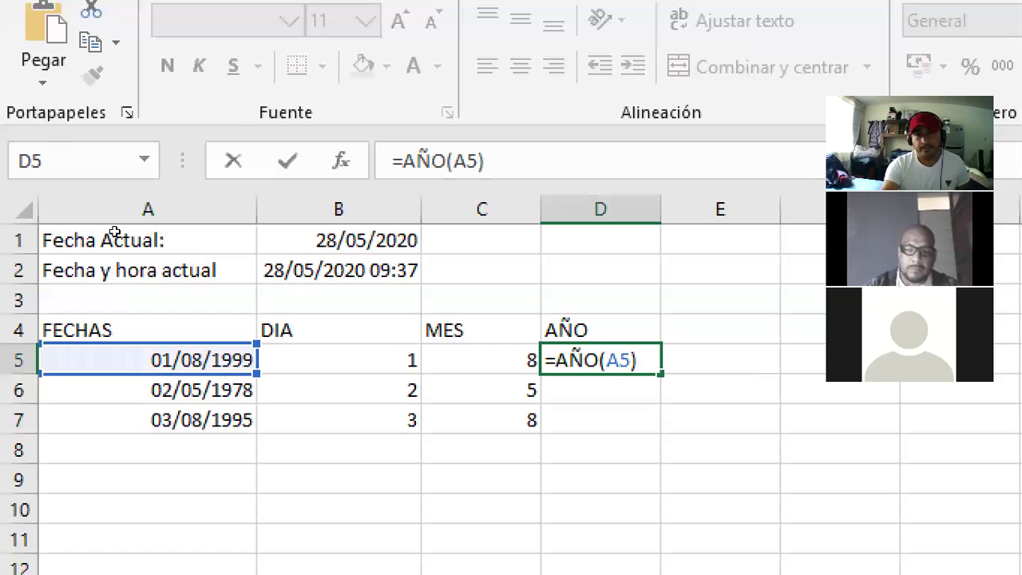
{"action": "key", "text": "Return"}
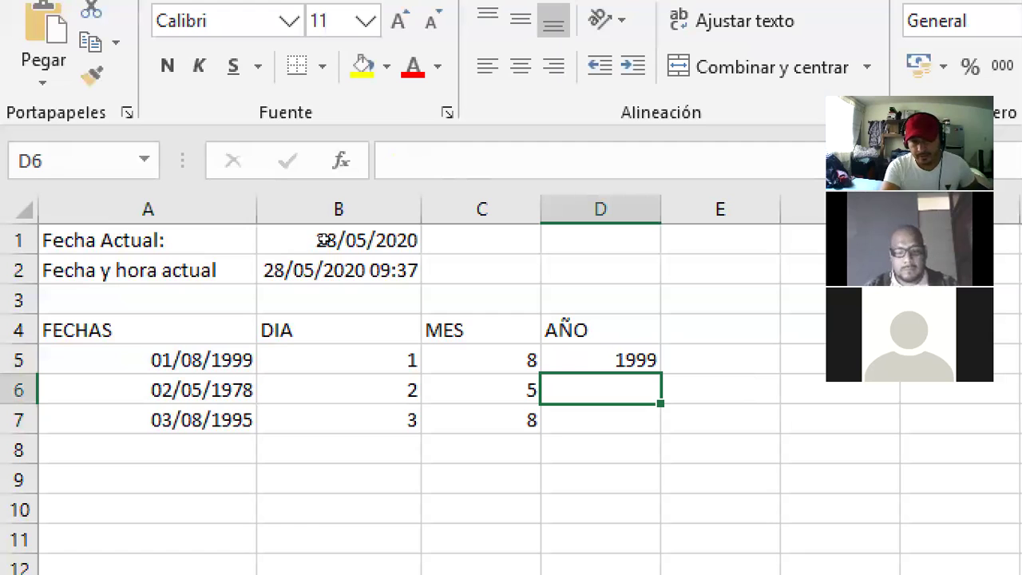
{"action": "key", "text": "Up"}
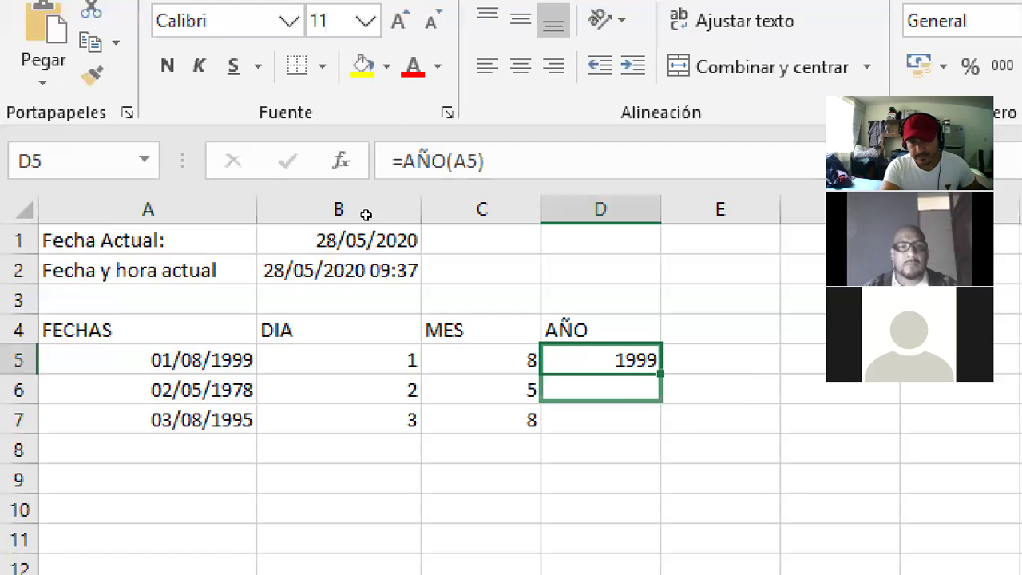
{"action": "double_click", "coordinate": [660, 373]}
{"action": "left_click", "coordinate": [720, 300]}
{"action": "key", "text": "Down"}
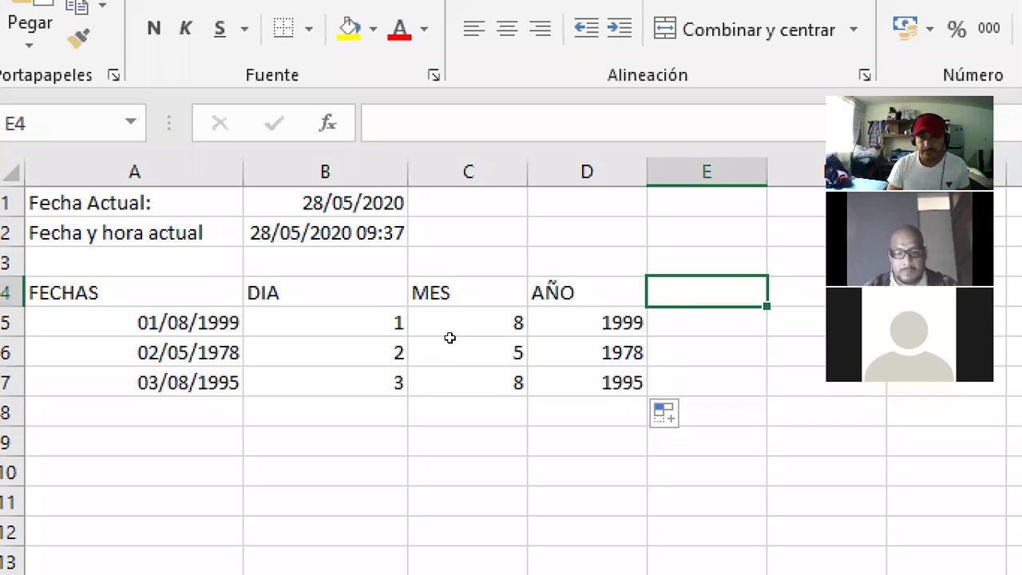
Step: Add the header FECHA in E4 and enter =FECHA(D5,C5,B5) in E5
{"action": "type", "text": "FECHA"}
{"action": "key", "text": "Return"}
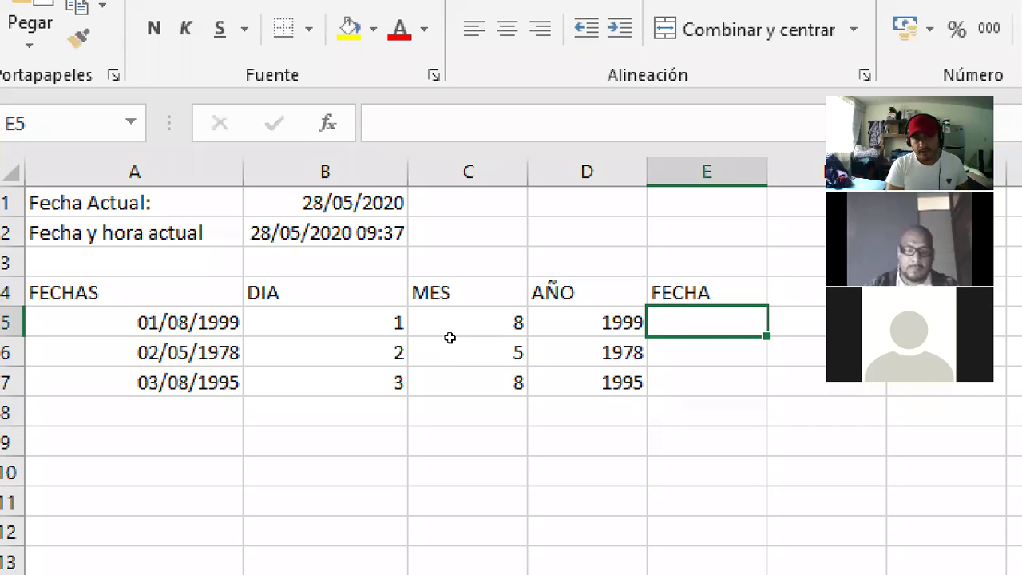
{"action": "type", "text": "=FE"}
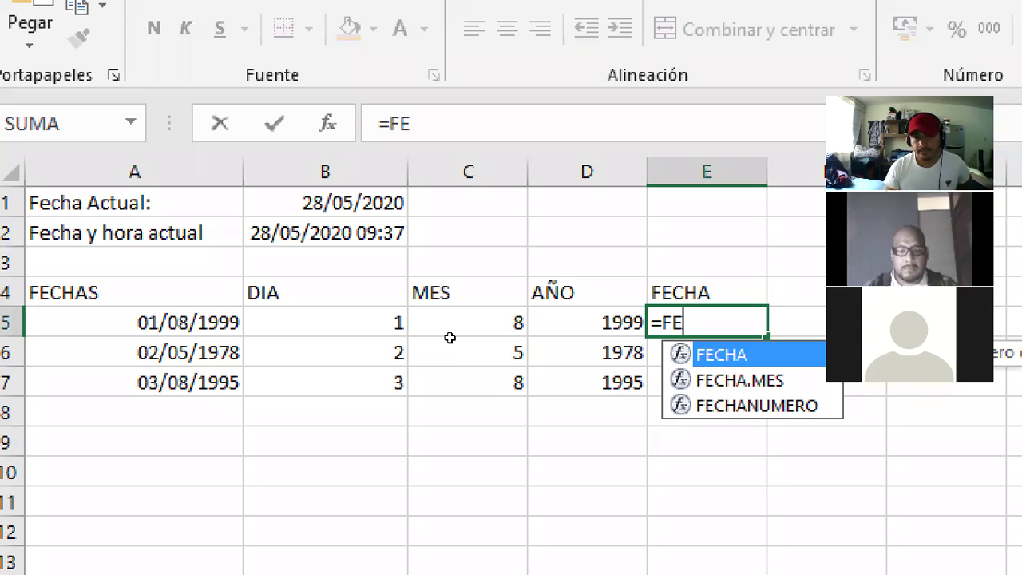
{"action": "key", "text": "Tab"}
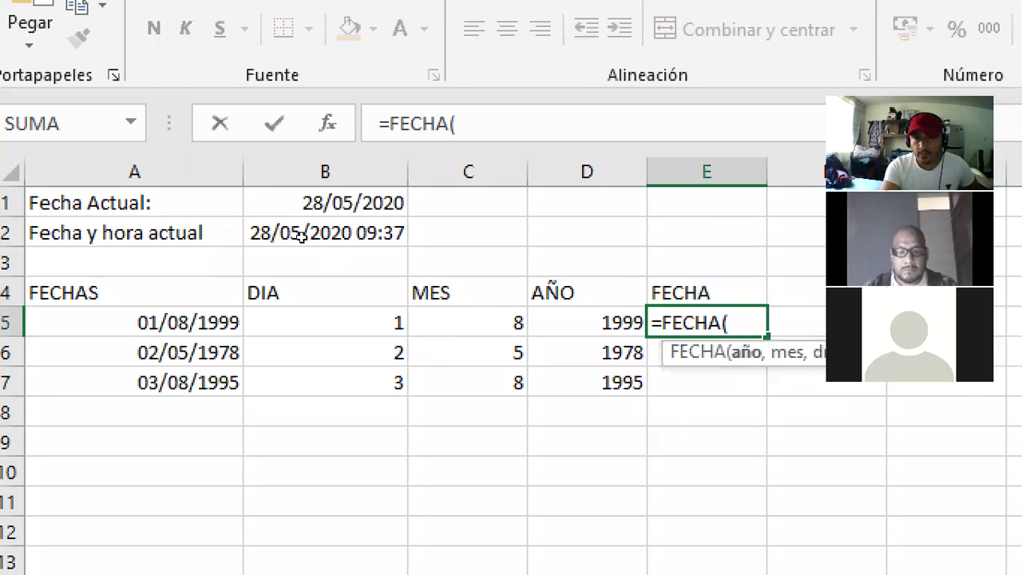
{"action": "key", "text": "Left"}
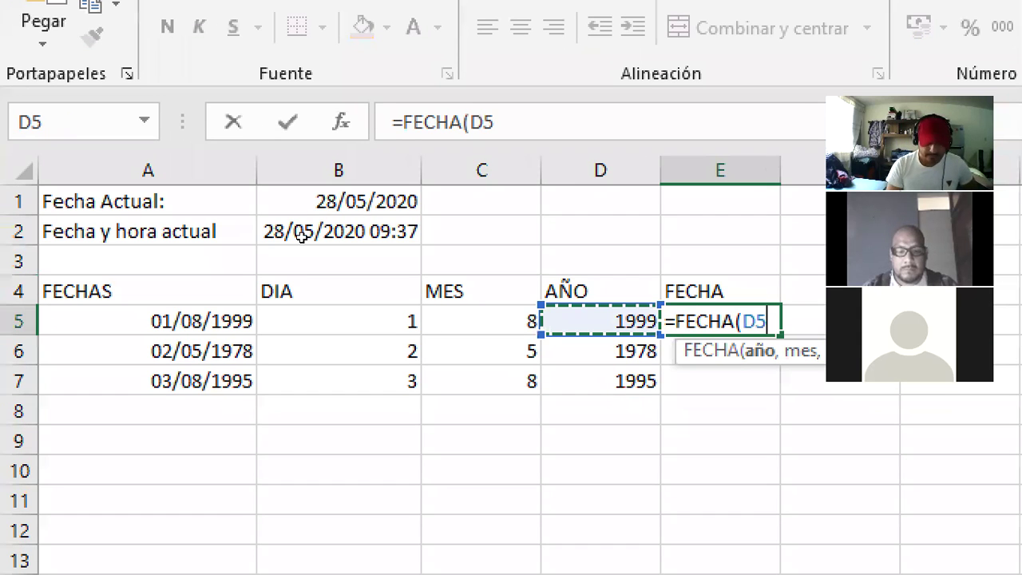
{"action": "type", "text": ","}
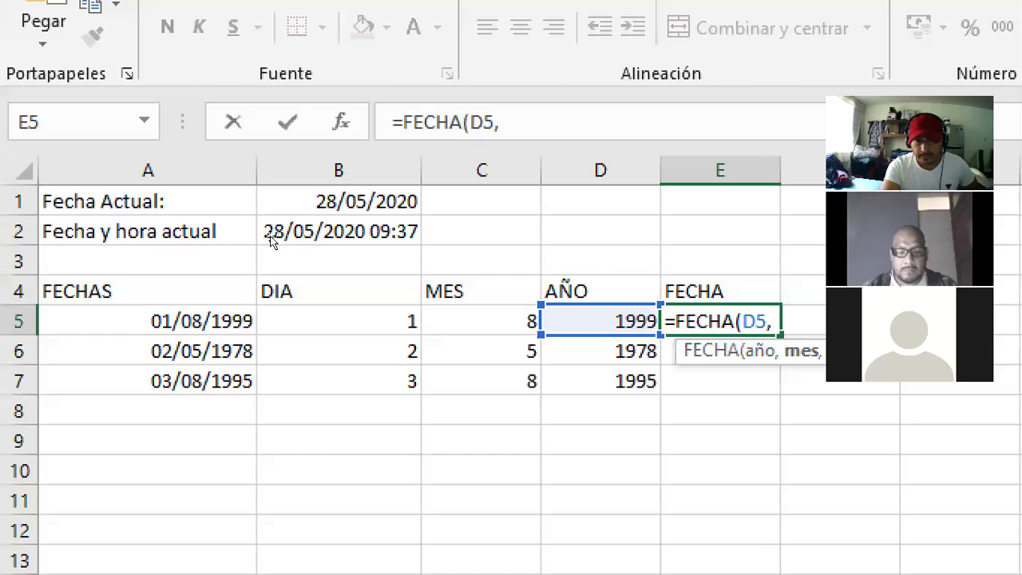
{"action": "key", "text": "Left"}
{"action": "key", "text": "Left"}
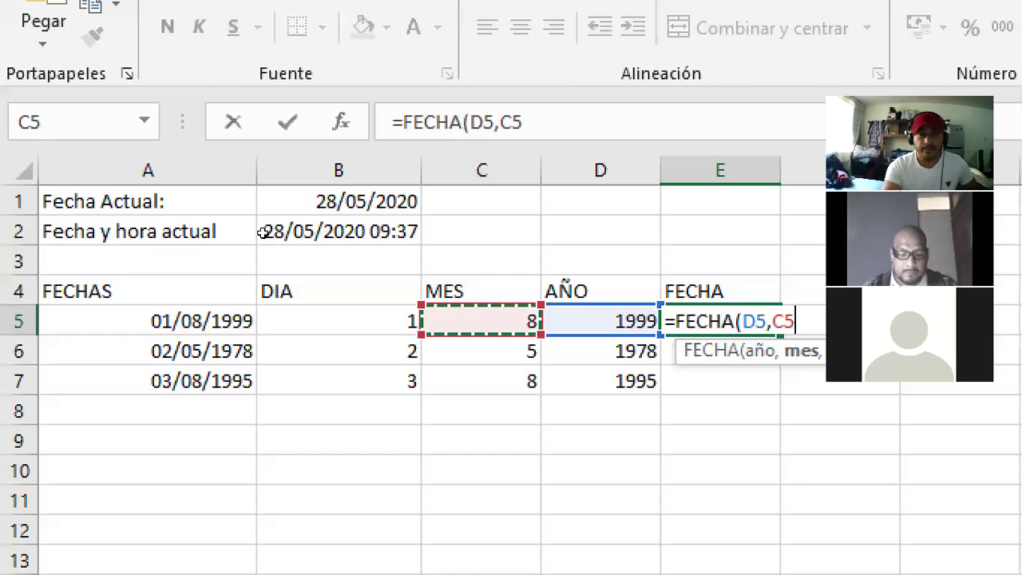
{"action": "type", "text": ","}
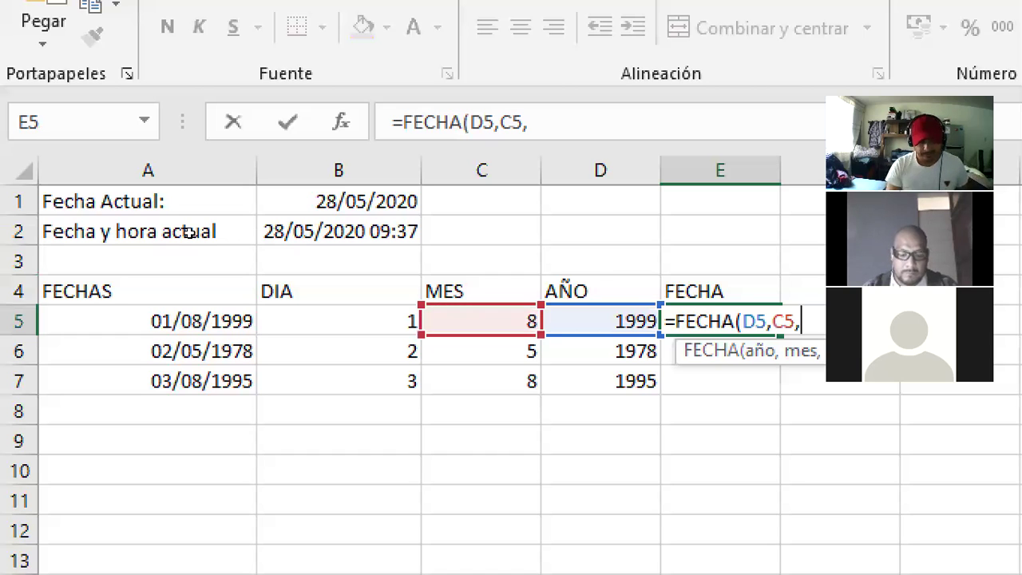
{"action": "key", "text": "Left"}
{"action": "key", "text": "Left"}
{"action": "key", "text": "Left"}
{"action": "type", "text": ")"}
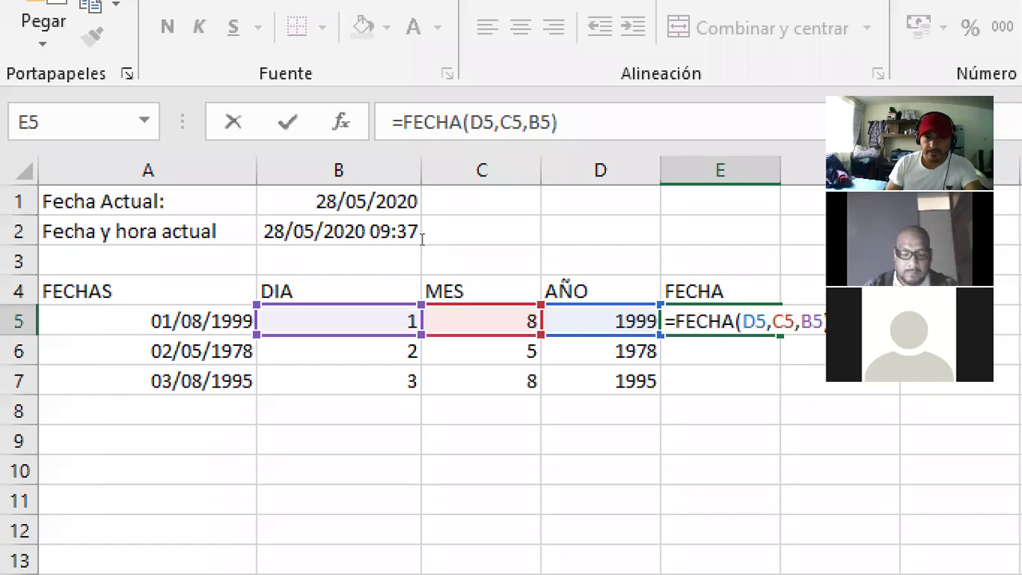
{"action": "key", "text": "Return"}
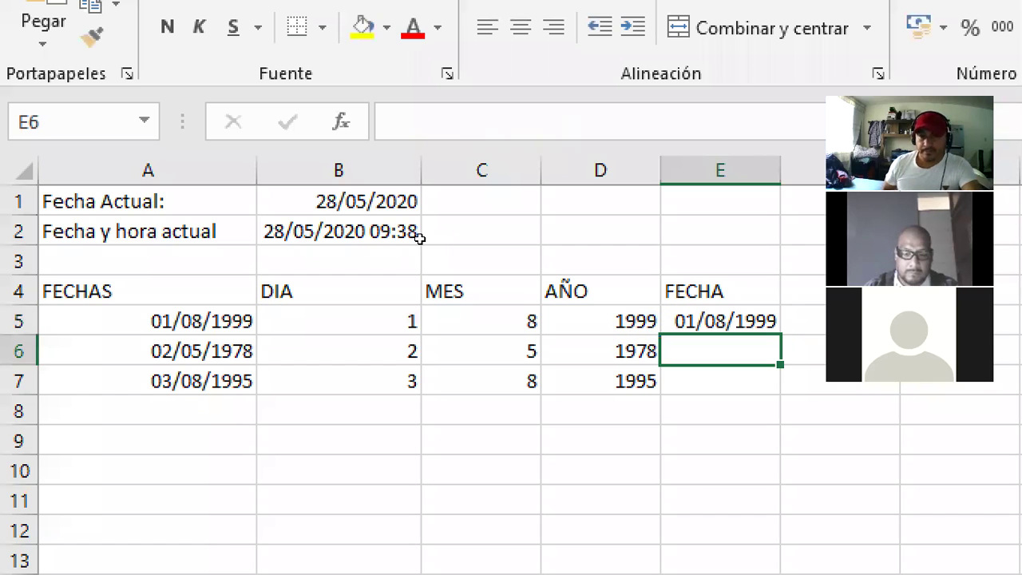
Step: Fill the E5 date formula down through E7
{"action": "key", "text": "Up"}
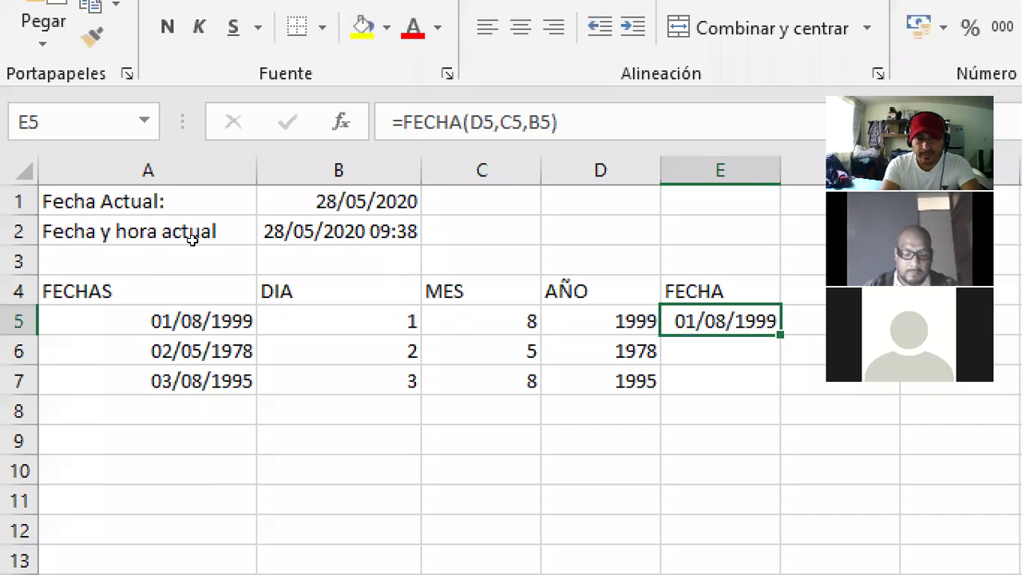
{"action": "key", "text": "shift+Down"}
{"action": "key", "text": "shift+Down"}
{"action": "key", "text": "ctrl+d"}
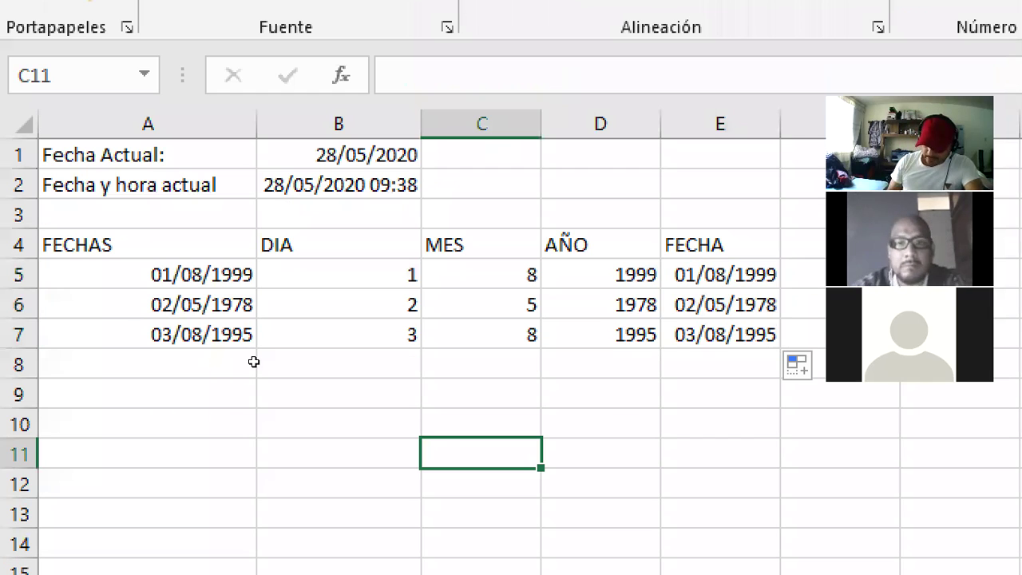
Step: Enter day 15, month 8 and year 1985 in C11:C13
{"action": "type", "text": "15"}
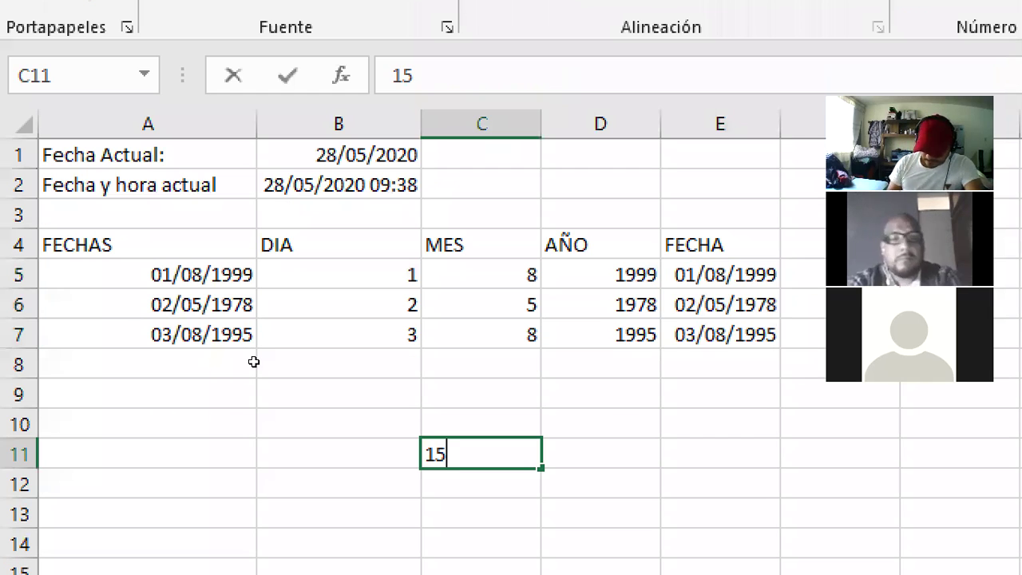
{"action": "key", "text": "Return"}
{"action": "type", "text": "0"}
{"action": "key", "text": "BackSpace"}
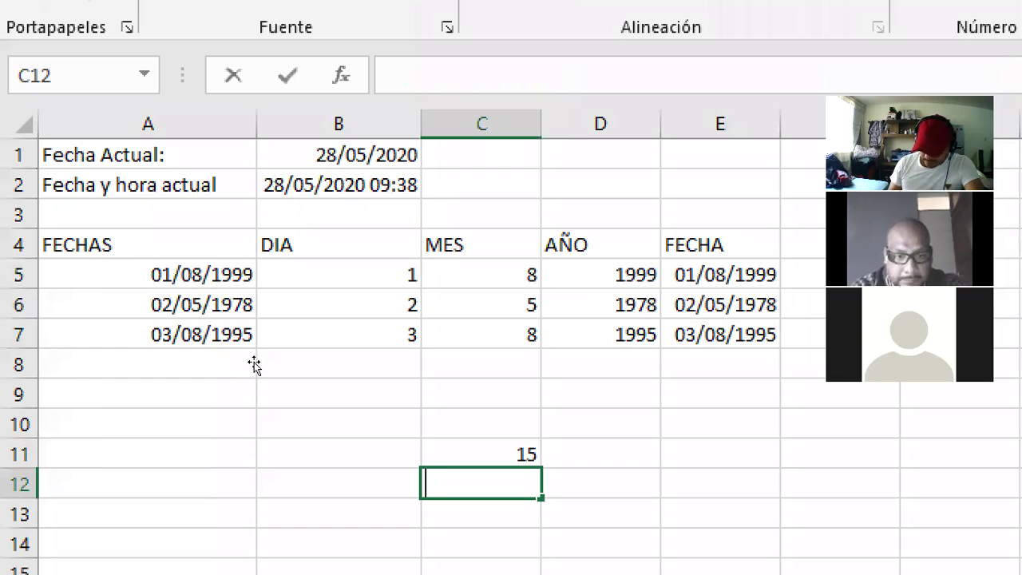
{"action": "type", "text": "8"}
{"action": "key", "text": "Return"}
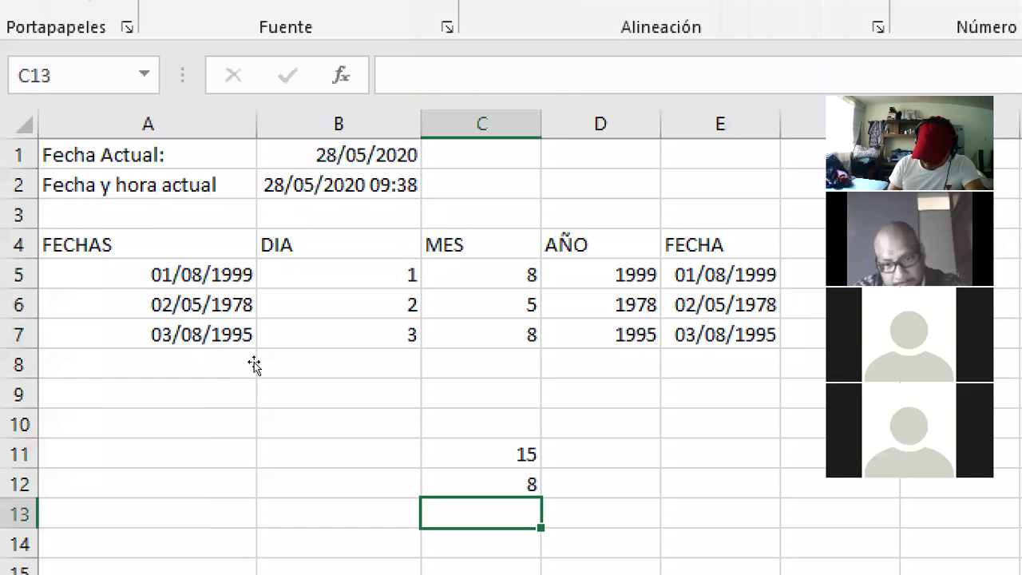
{"action": "type", "text": "1"}
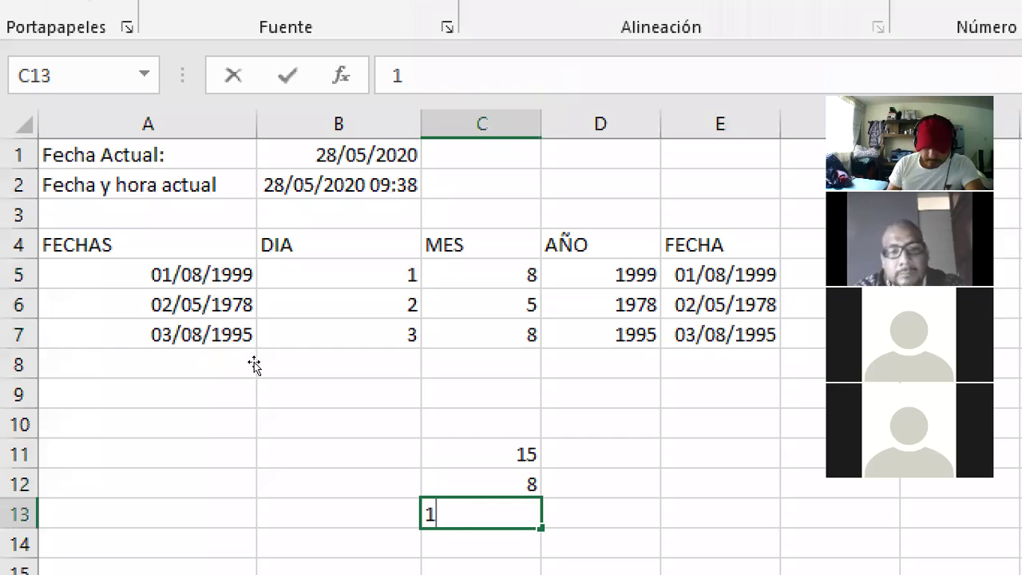
{"action": "type", "text": "98"}
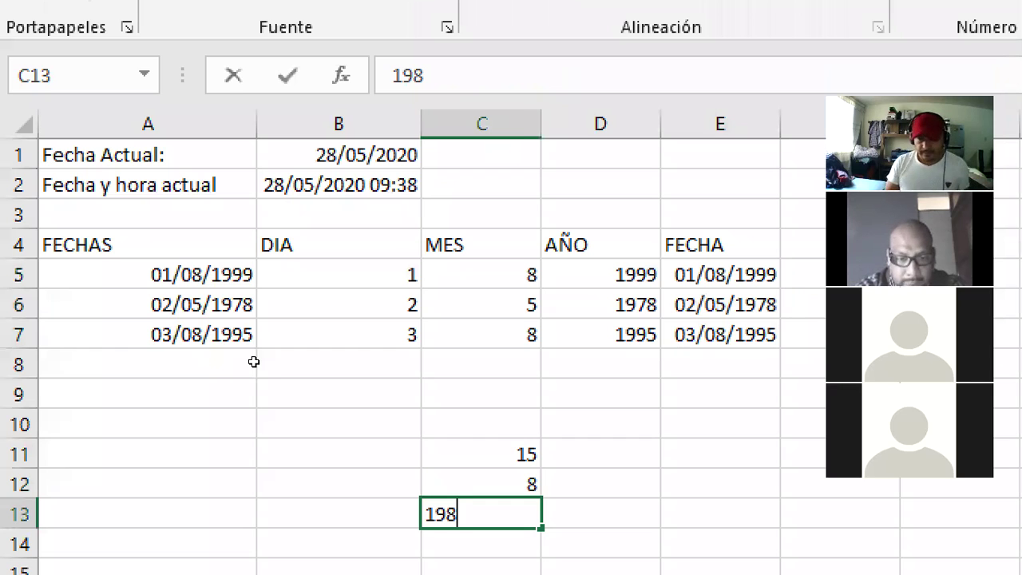
{"action": "type", "text": "5"}
{"action": "key", "text": "Tab"}
Step: Enter =FECHA(C13,C12,C11) in E11 to produce 15/08/1985
{"action": "key", "text": "Up"}
{"action": "key", "text": "Up"}
{"action": "key", "text": "Right"}
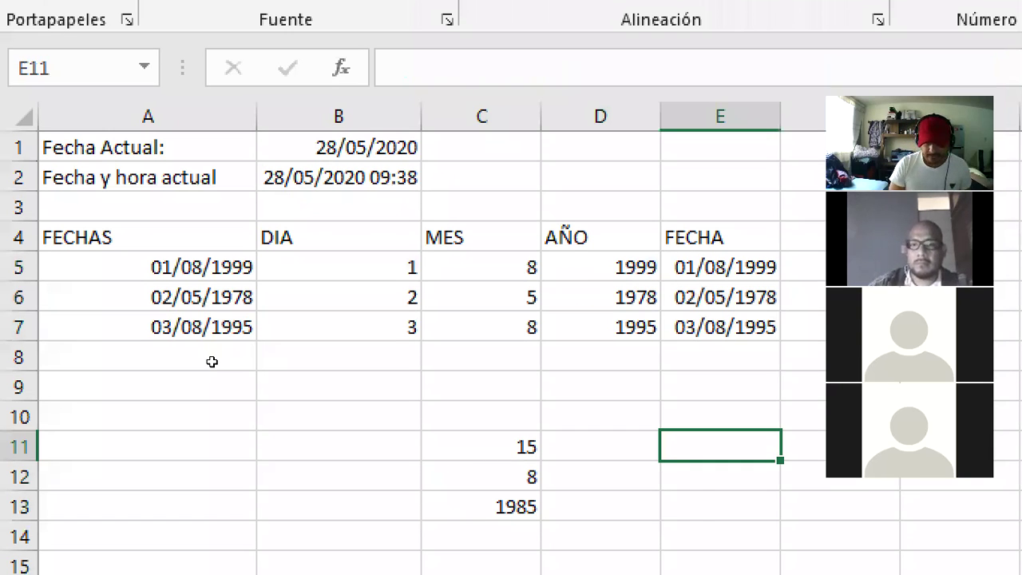
{"action": "type", "text": "=FEC"}
{"action": "key", "text": "Tab"}
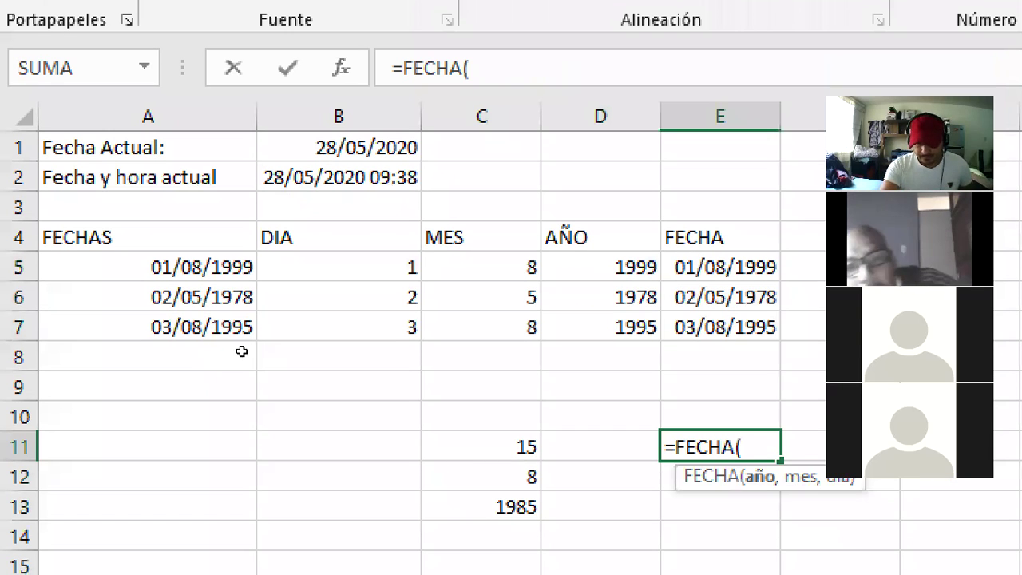
{"action": "key", "text": "Down"}
{"action": "key", "text": "Down"}
{"action": "key", "text": "Left"}
{"action": "key", "text": "Left"}
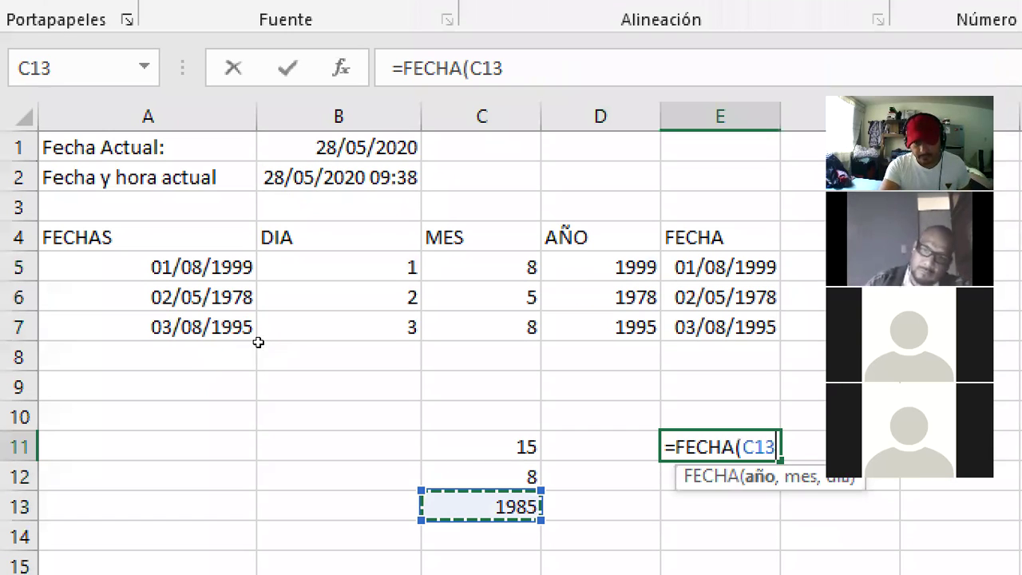
{"action": "type", "text": ","}
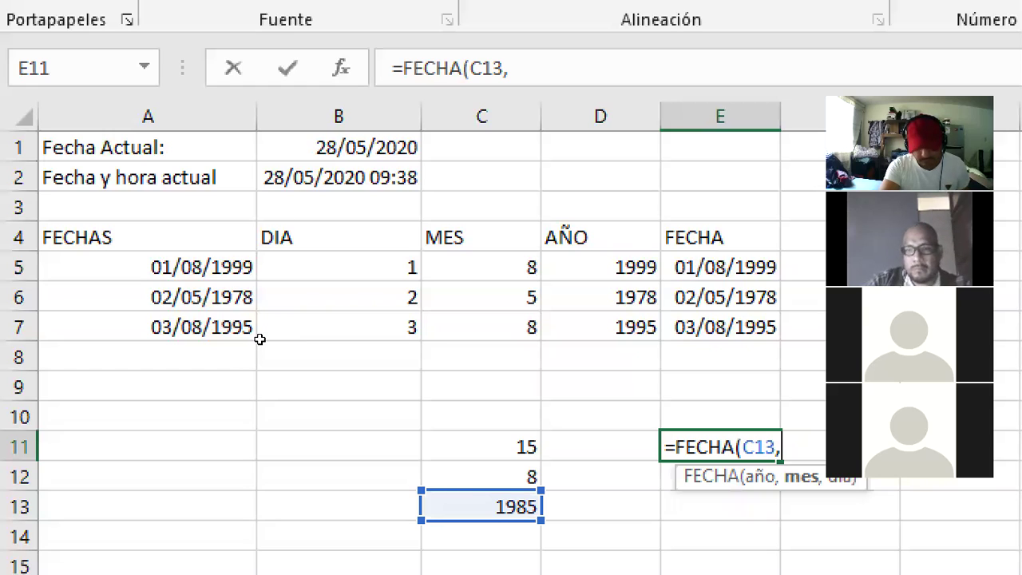
{"action": "key", "text": "Up"}
{"action": "type", "text": ","}
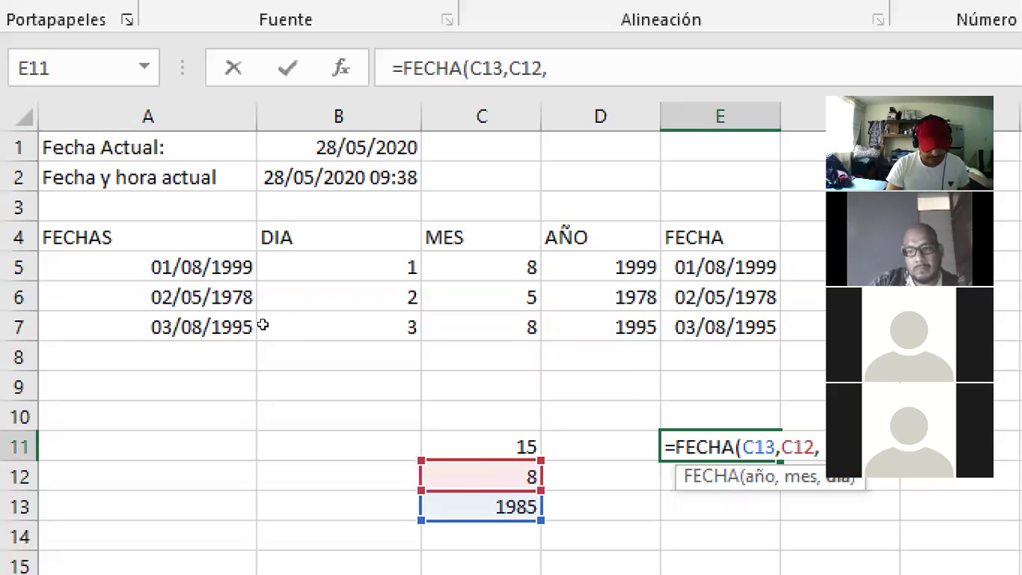
{"action": "key", "text": "Left"}
{"action": "key", "text": "Left"}
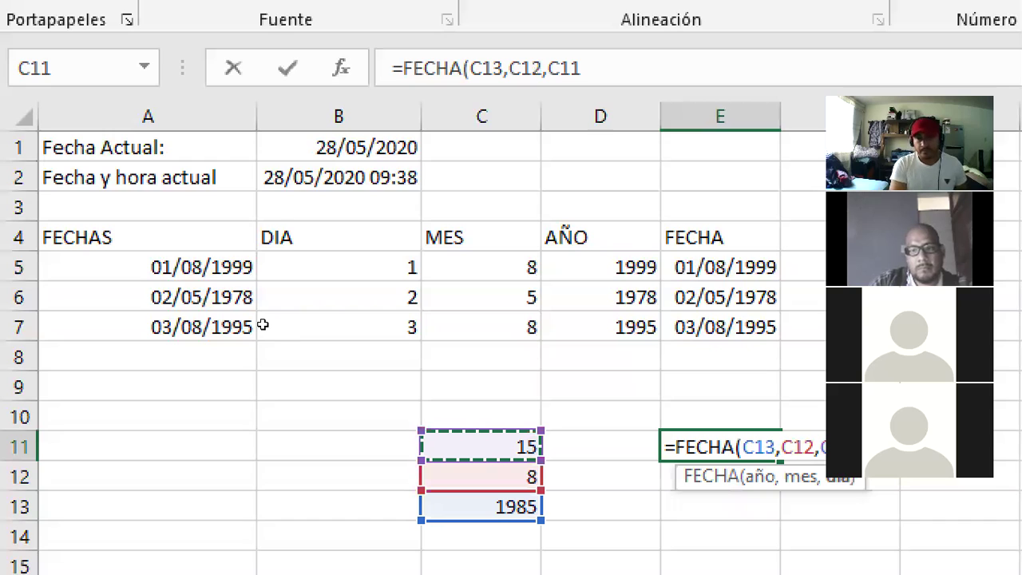
{"action": "type", "text": ")"}
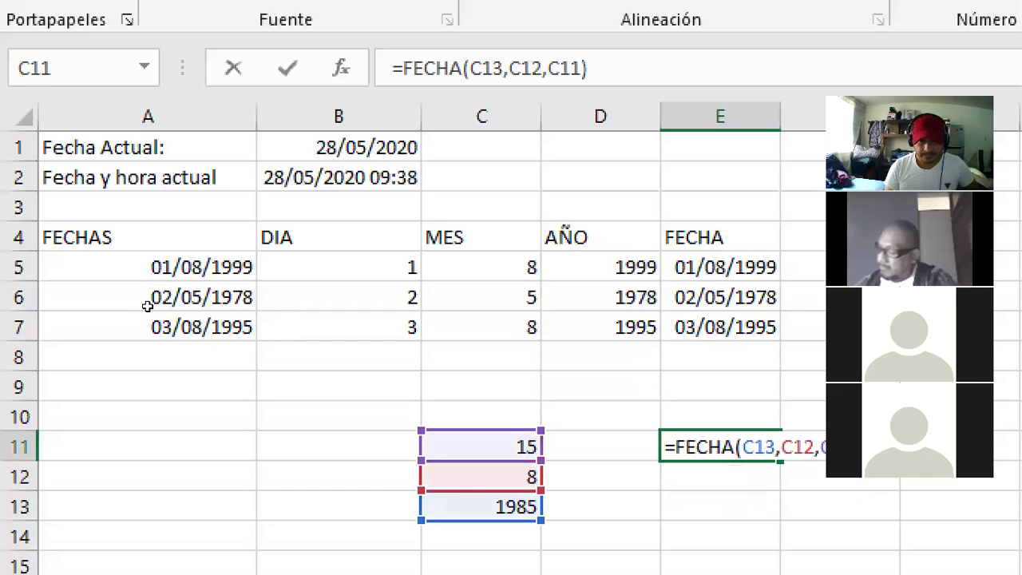
{"action": "key", "text": "Return"}
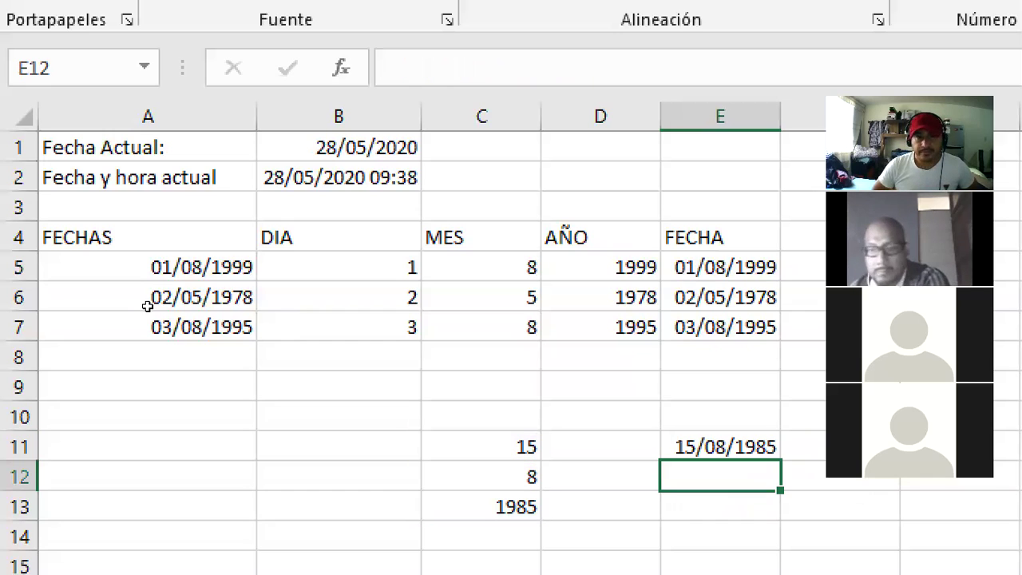